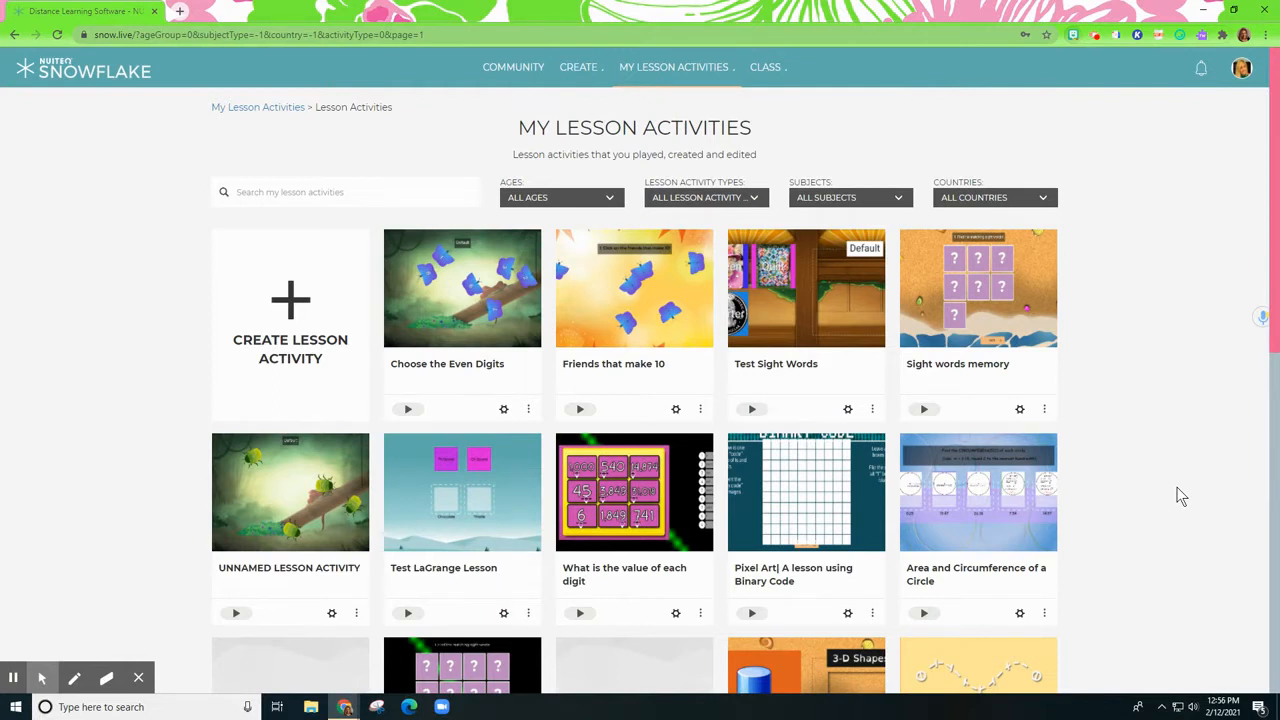
- Create a new poll named "Even and Odd Check" and enable showing questions on connected devices
mouse_move(597, 76)
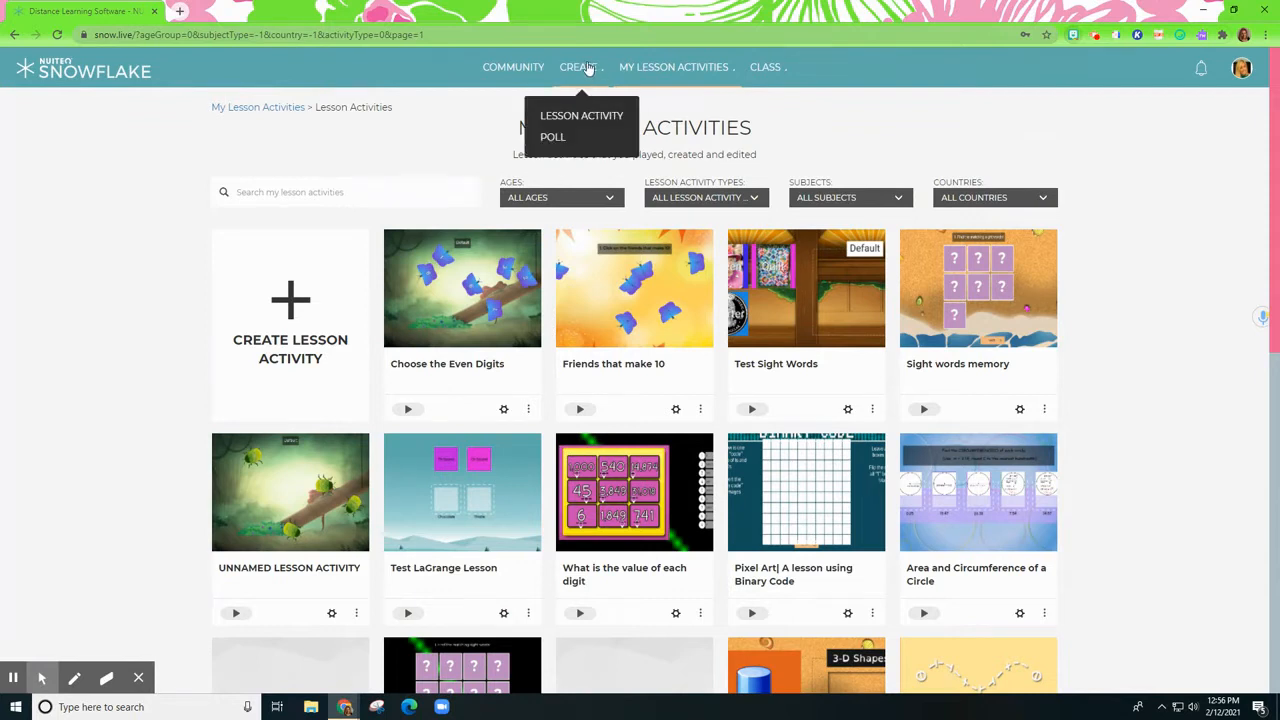
click(550, 140)
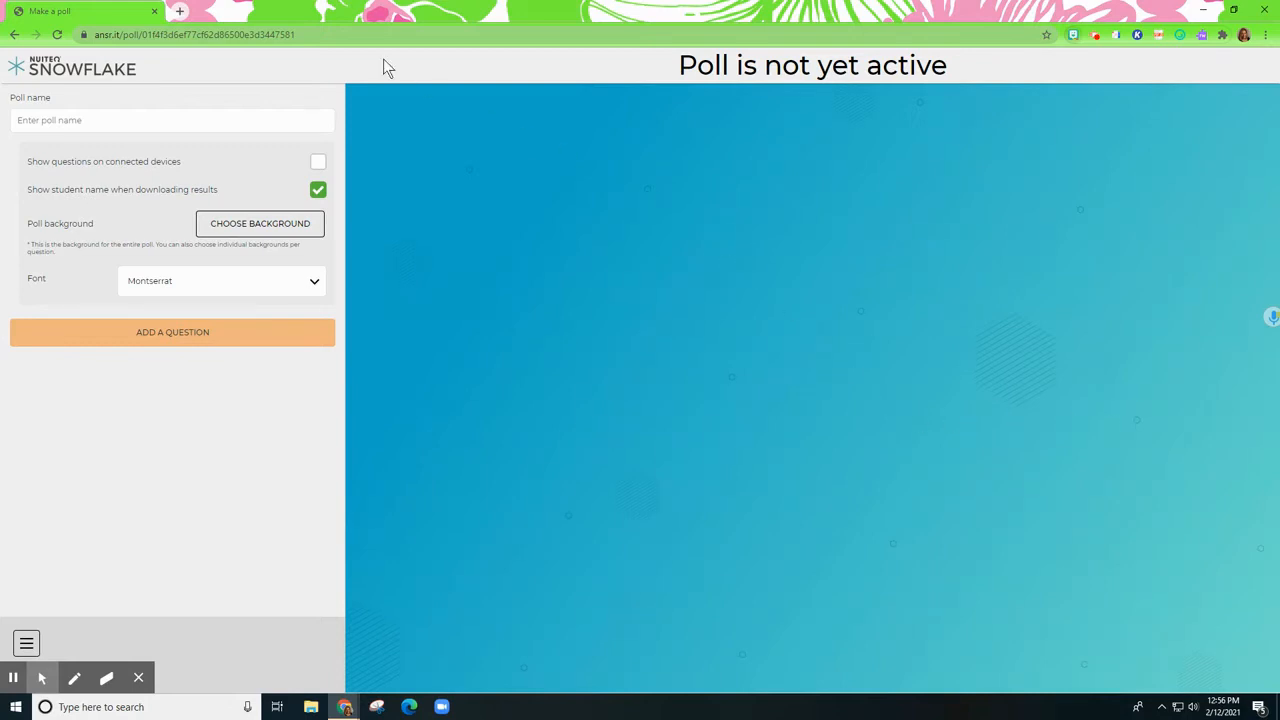
click(87, 120)
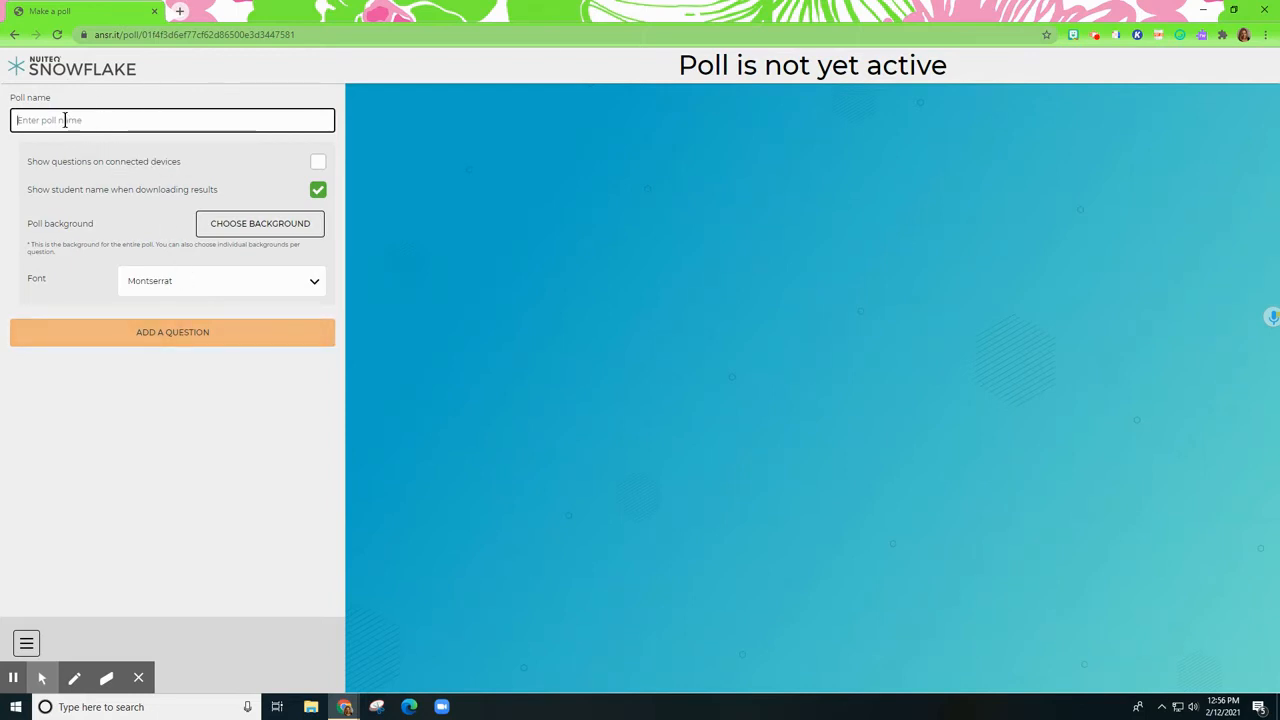
text(Ma)
key(BackSpace)
text(Even and Odd Check)
click(317, 163)
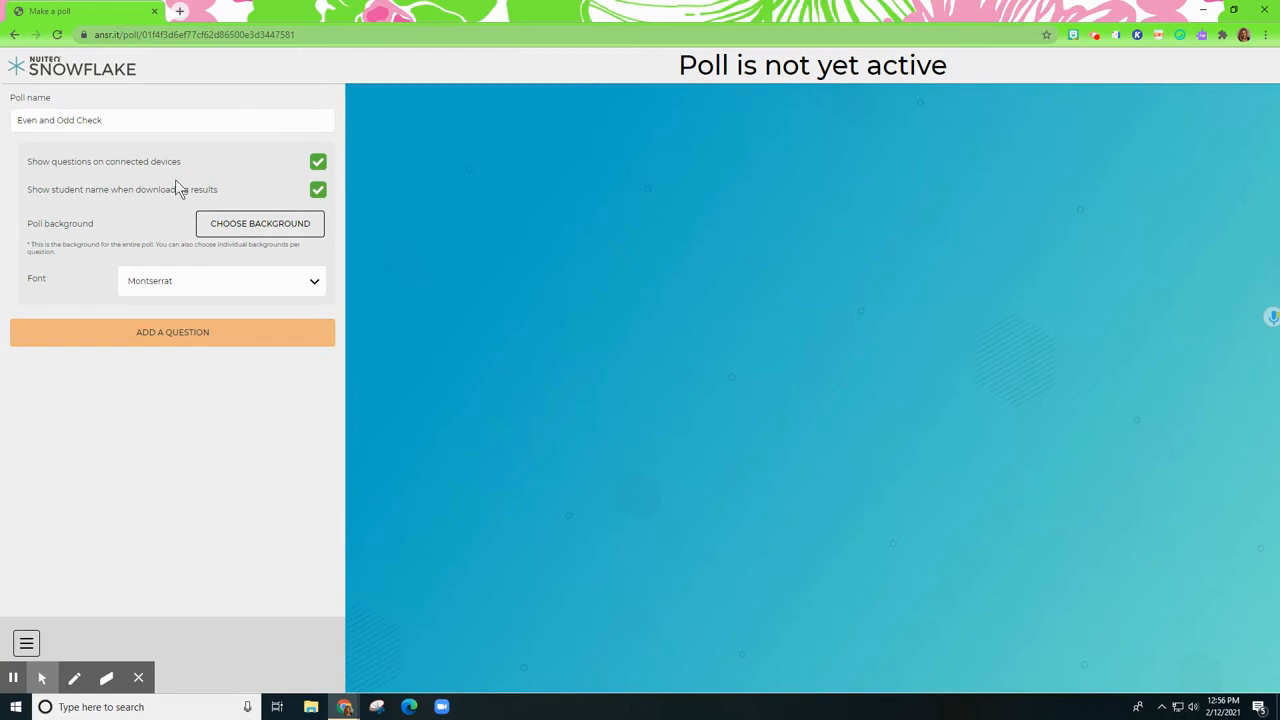
mouse_move(96, 195)
- Search online images for "math" and set the orange picture with colourful numbers as the poll background
click(253, 227)
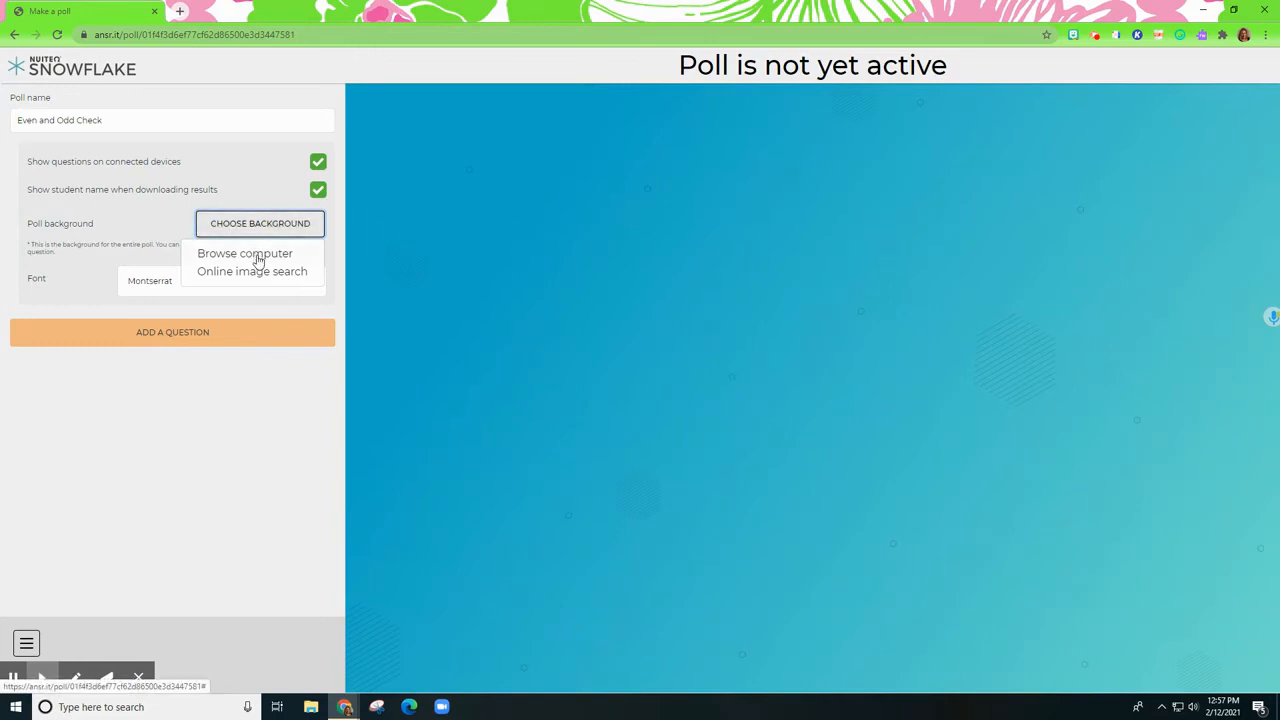
click(281, 274)
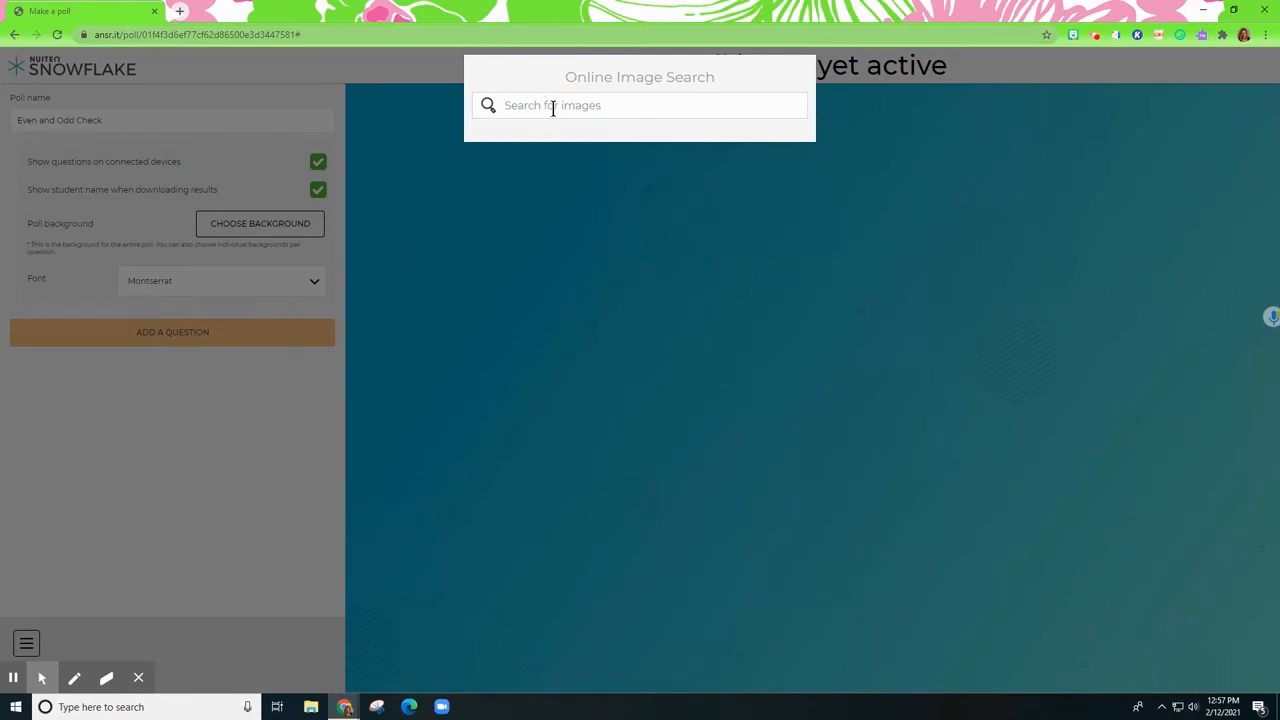
text(math)
key(Return)
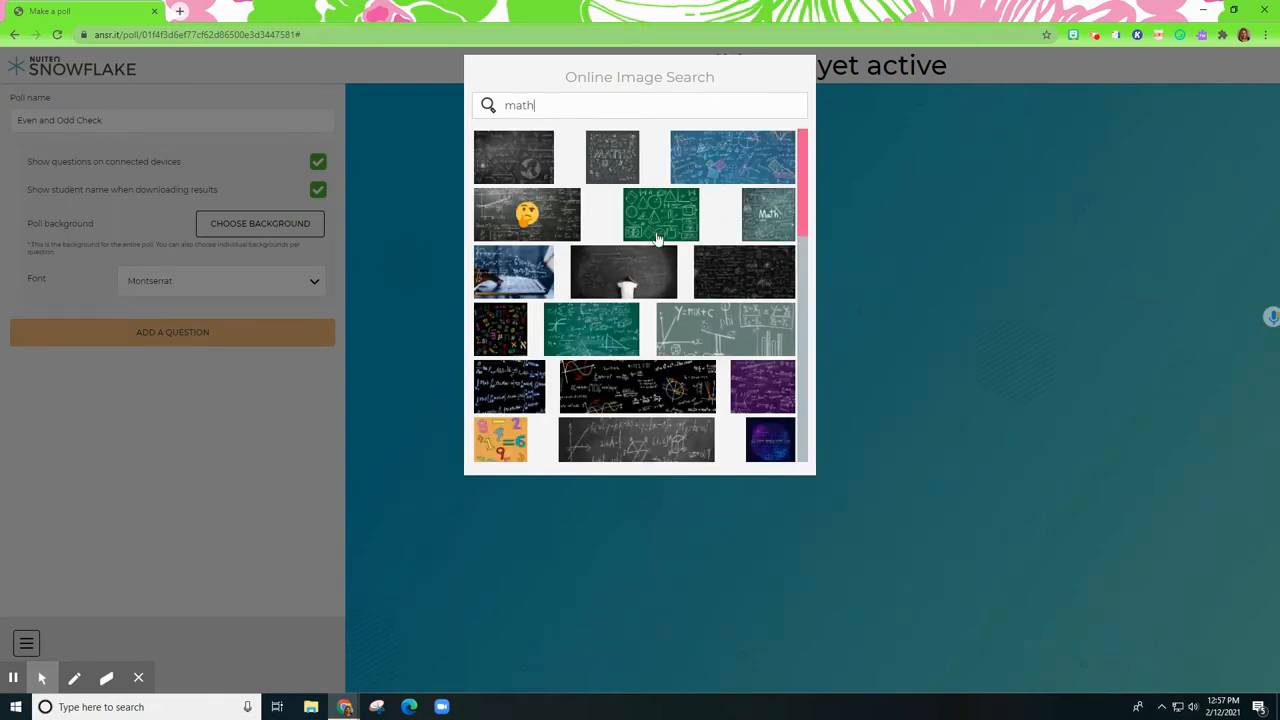
scroll(633, 291, down, 1)
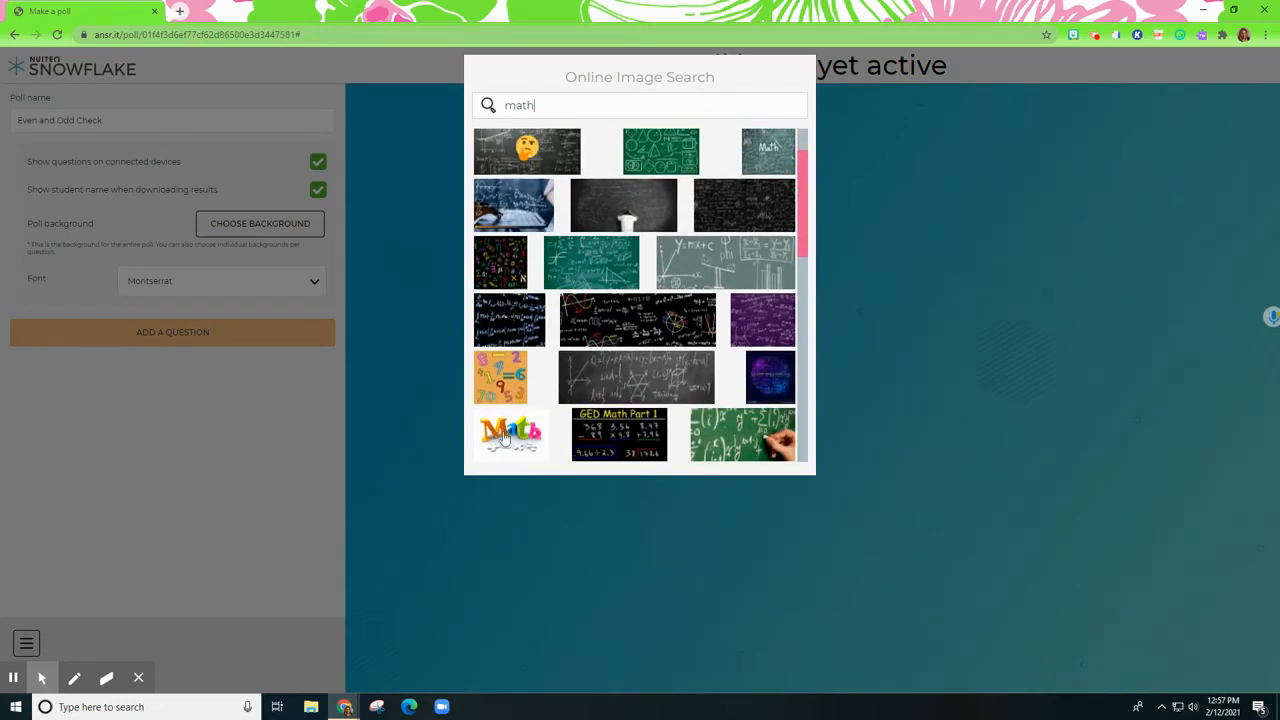
click(508, 378)
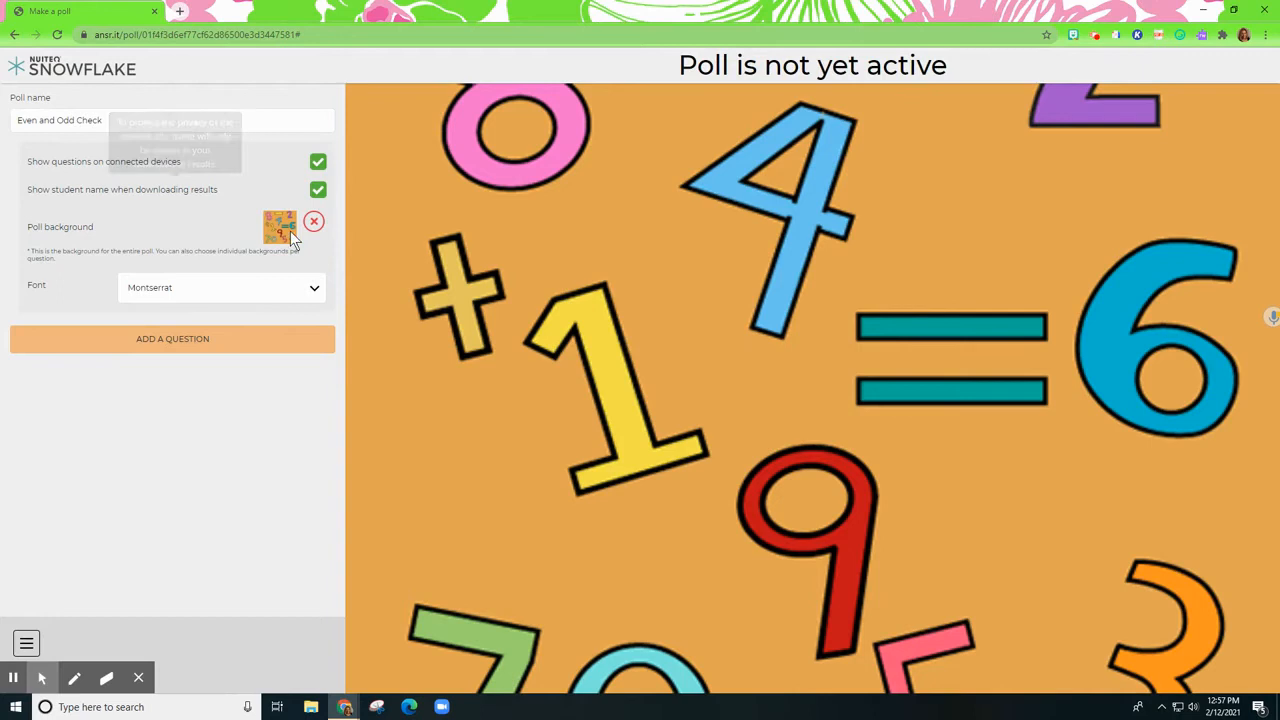
click(193, 291)
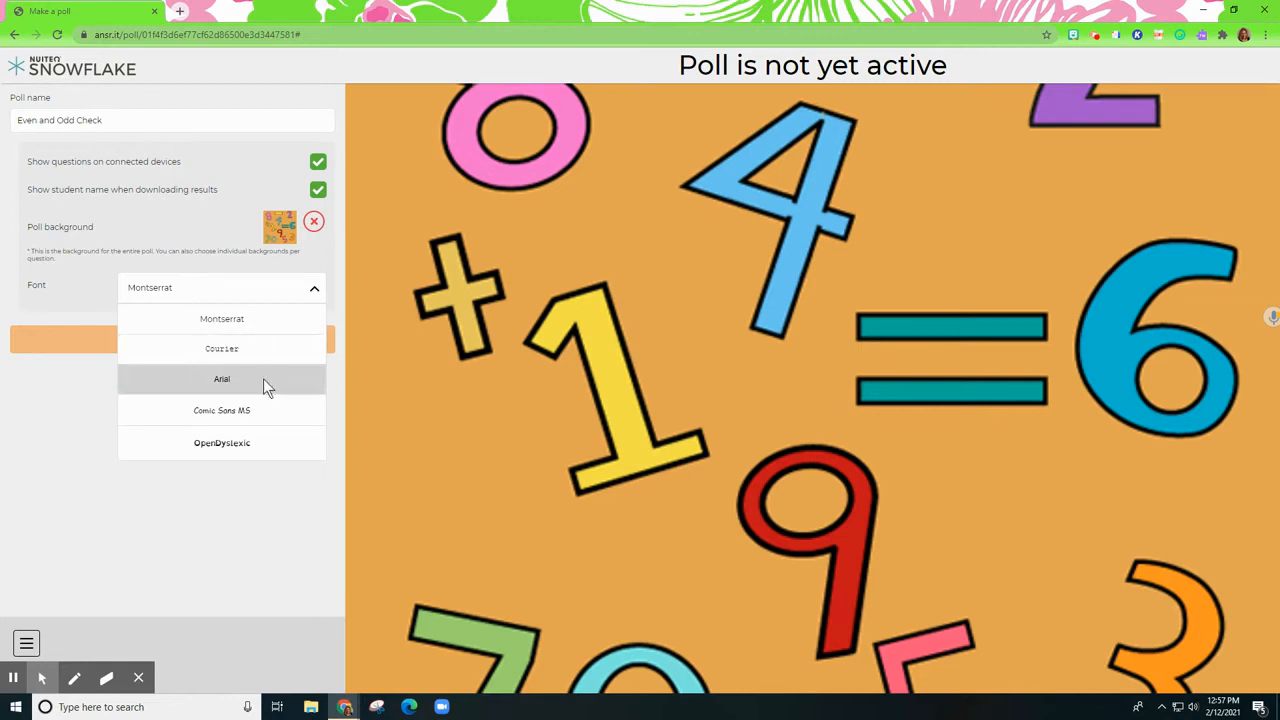
click(243, 384)
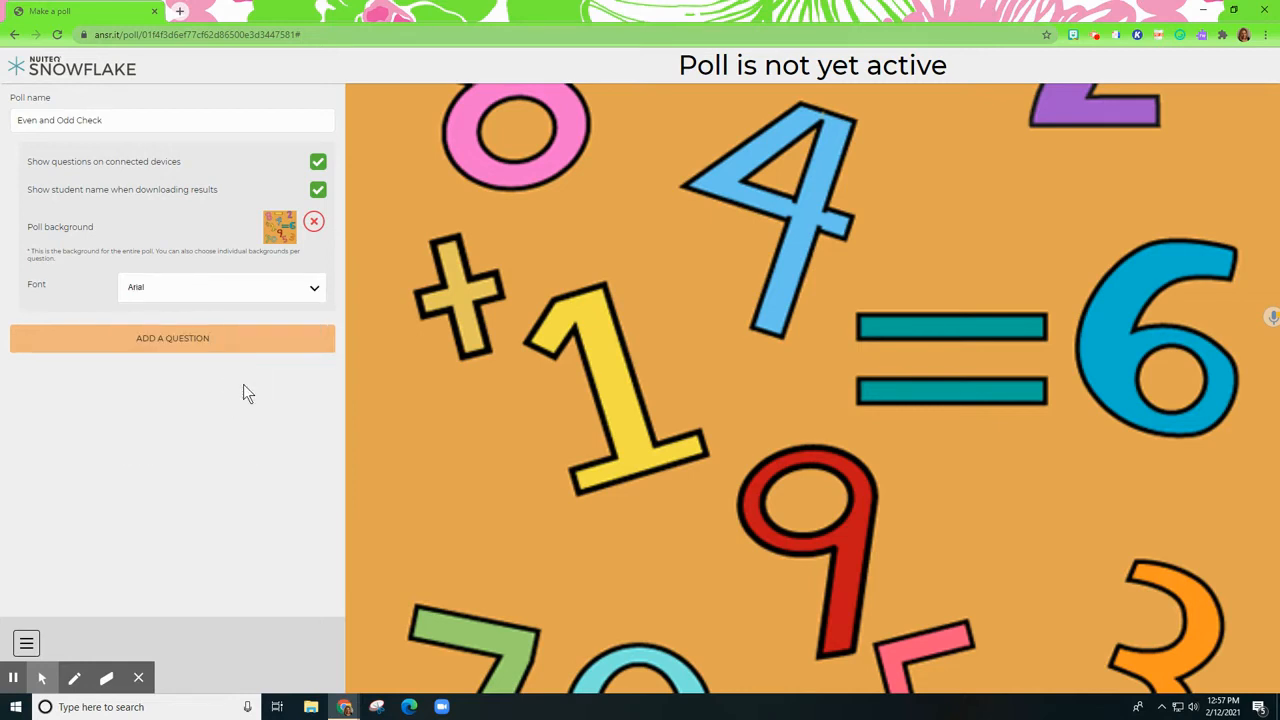
click(186, 291)
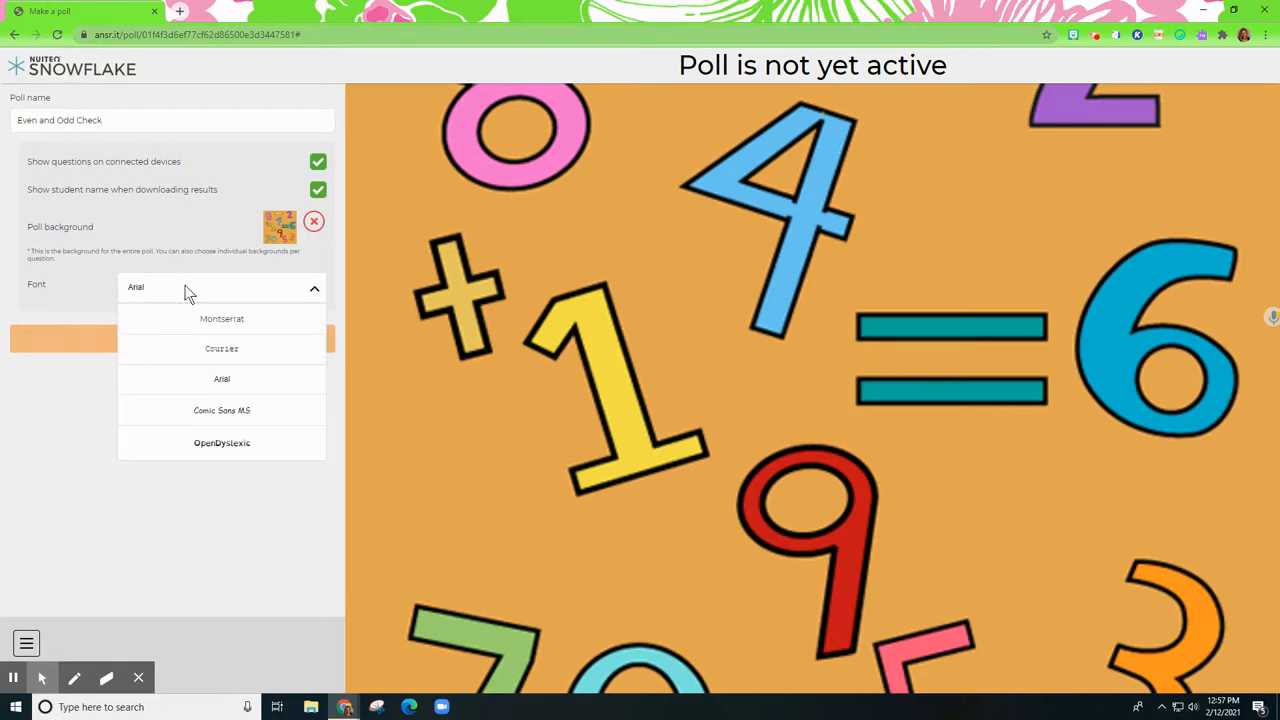
click(140, 408)
- Set the poll font to OpenDyslexic
click(200, 288)
click(241, 440)
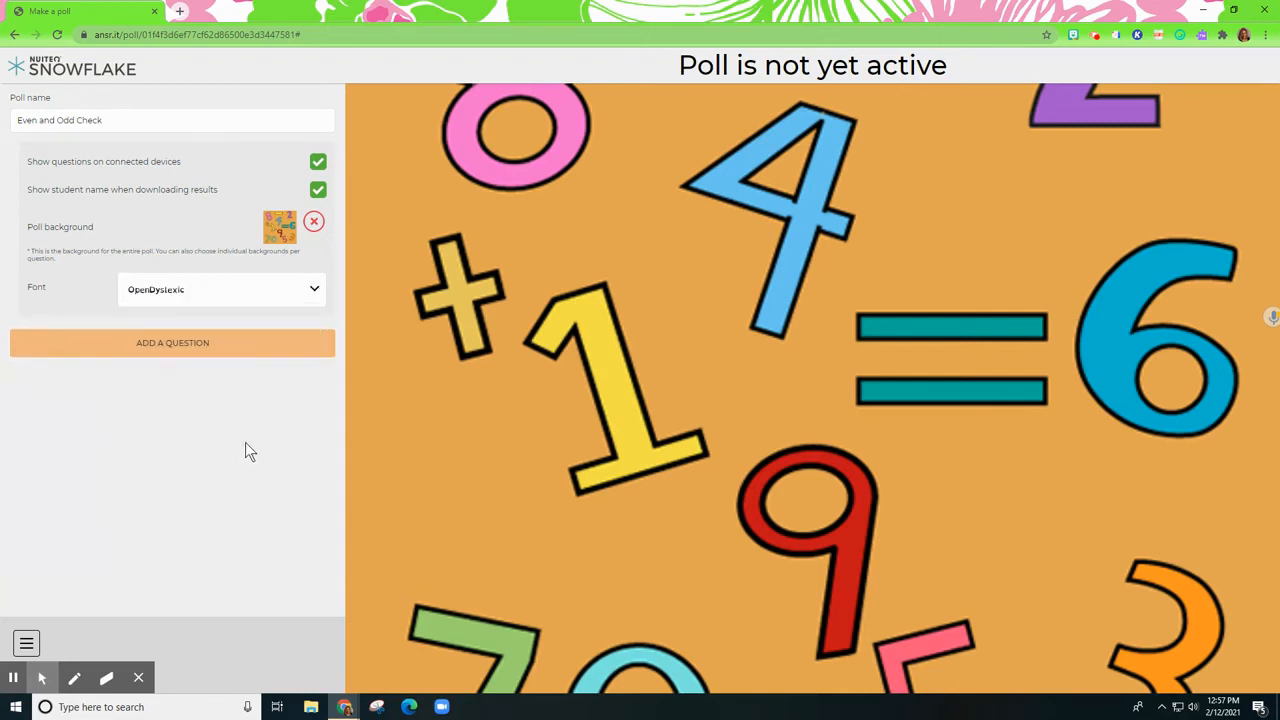
- Add a Yes/No question reading "Is 2 an EVEN number?"
click(172, 344)
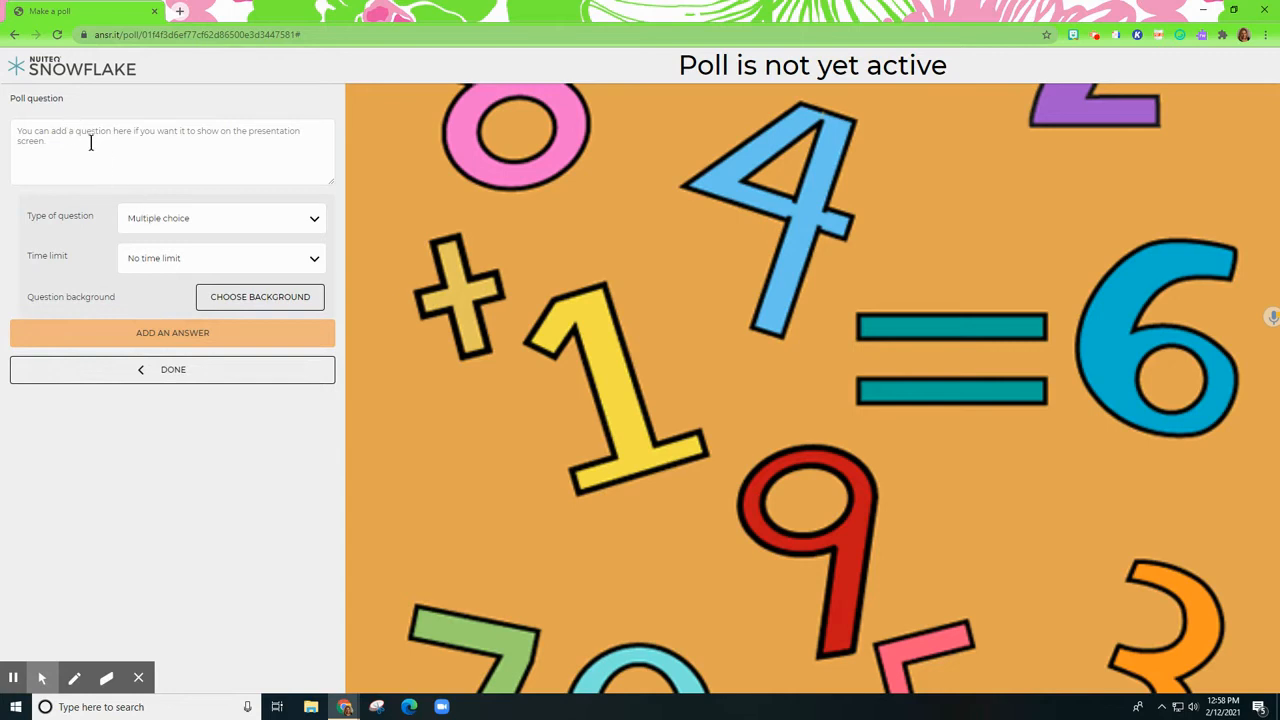
click(179, 226)
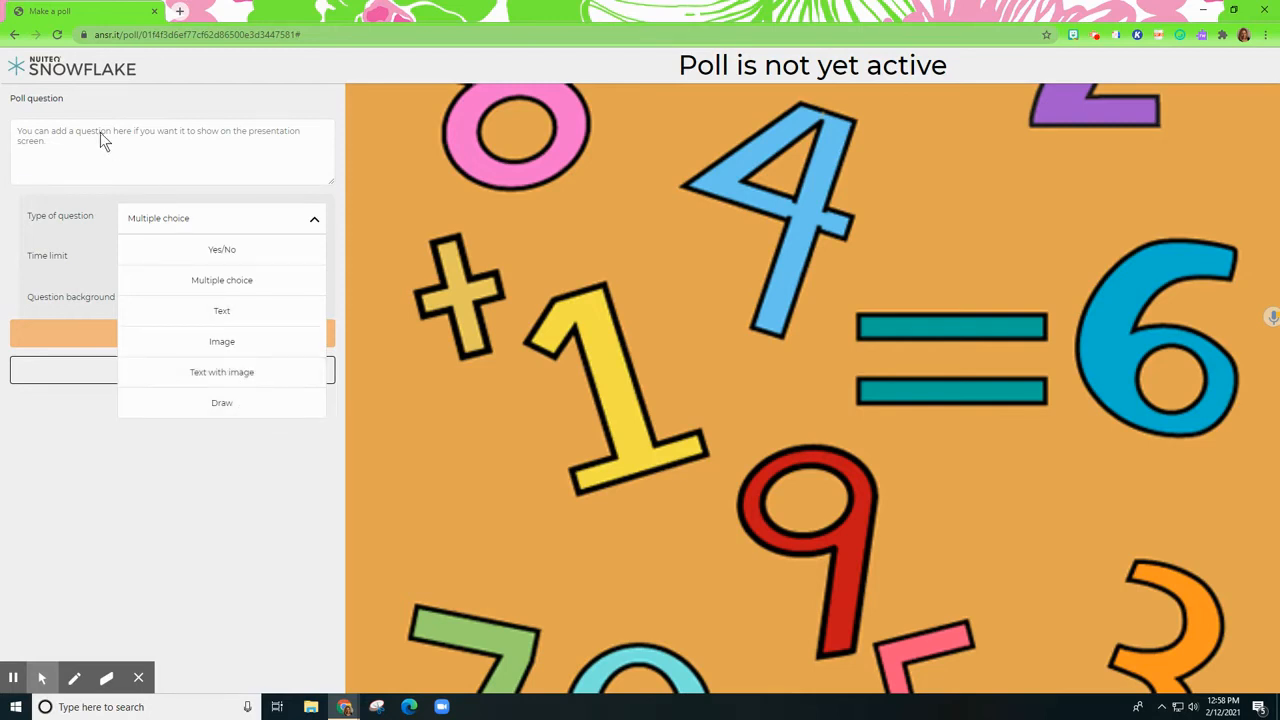
click(220, 256)
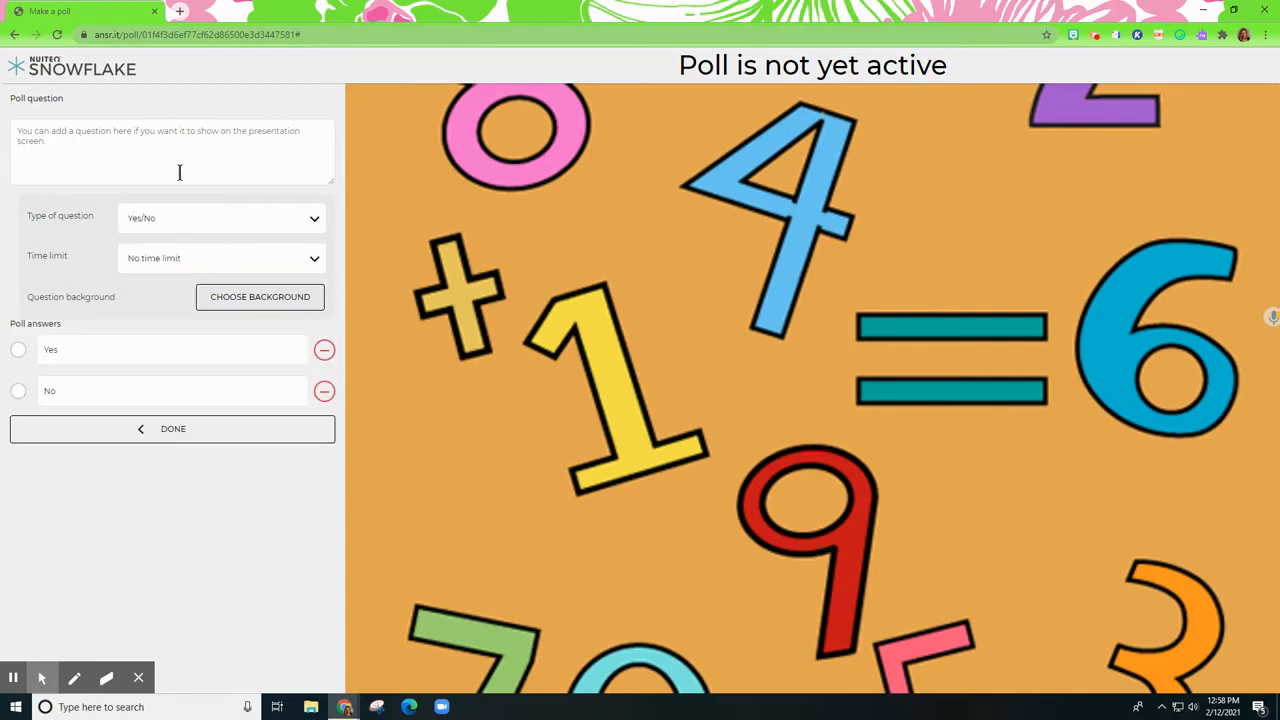
click(145, 152)
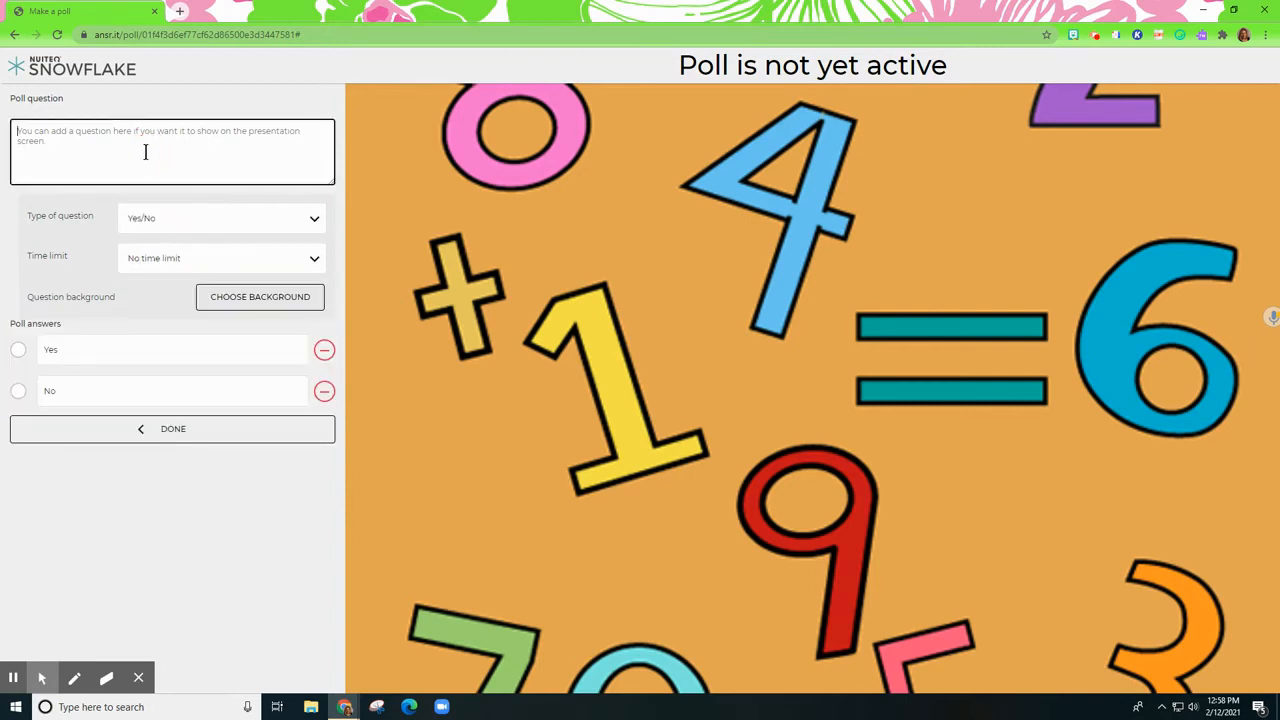
text(Is 2 an)
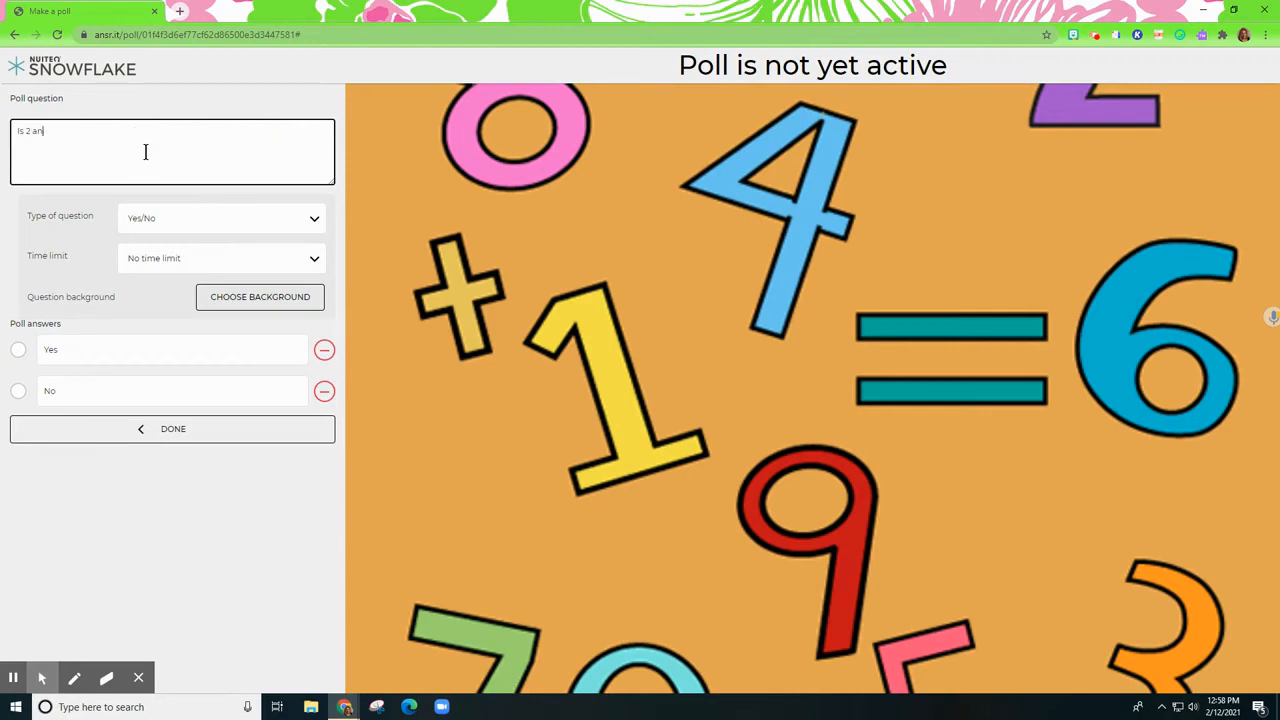
text( EVEN number?)
- Give the Yes/No question a 20-second time limit, mark Yes as its correct answer, and finish the question
click(172, 260)
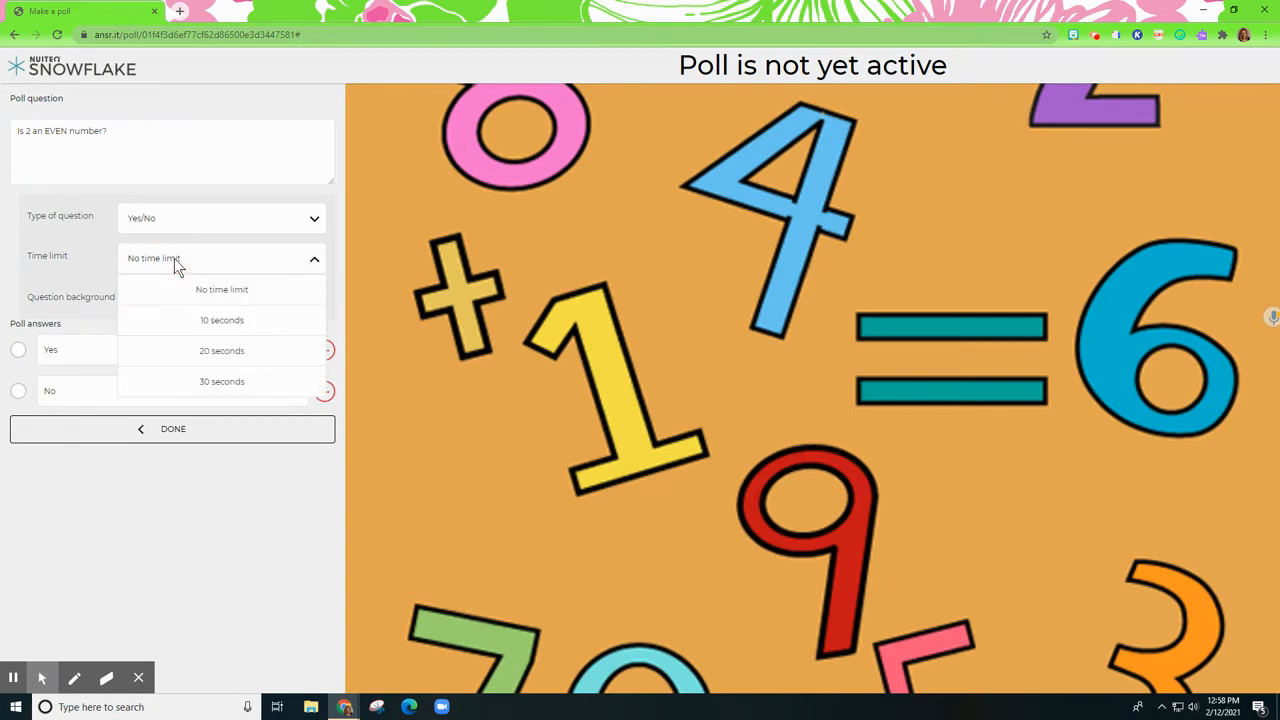
click(231, 351)
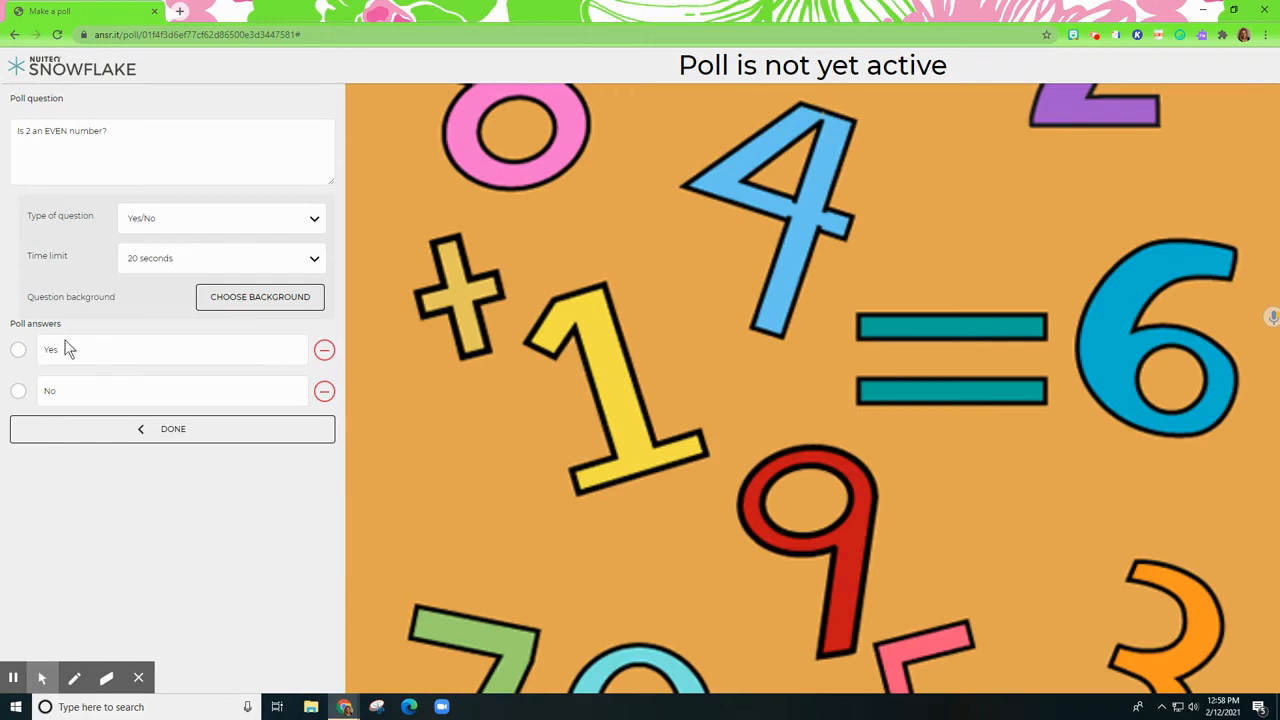
click(18, 351)
click(155, 435)
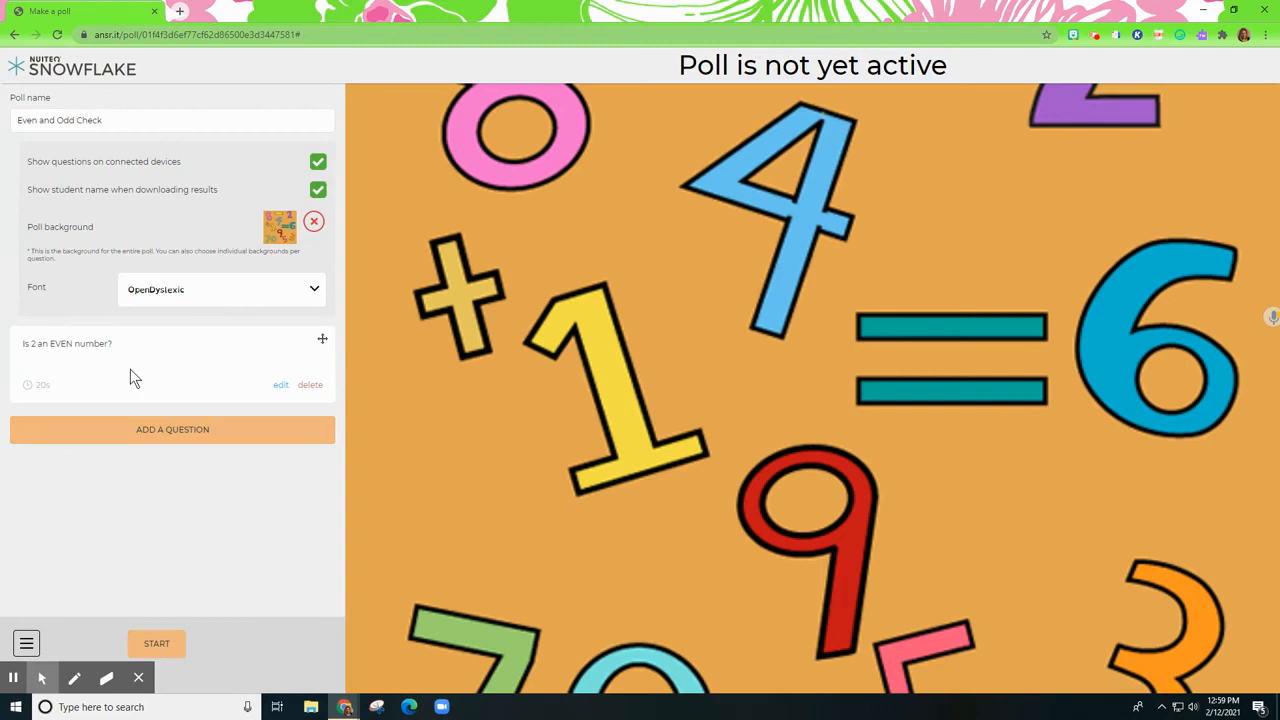
- Add a Text question reading "Please tell me an ODD number."
click(185, 430)
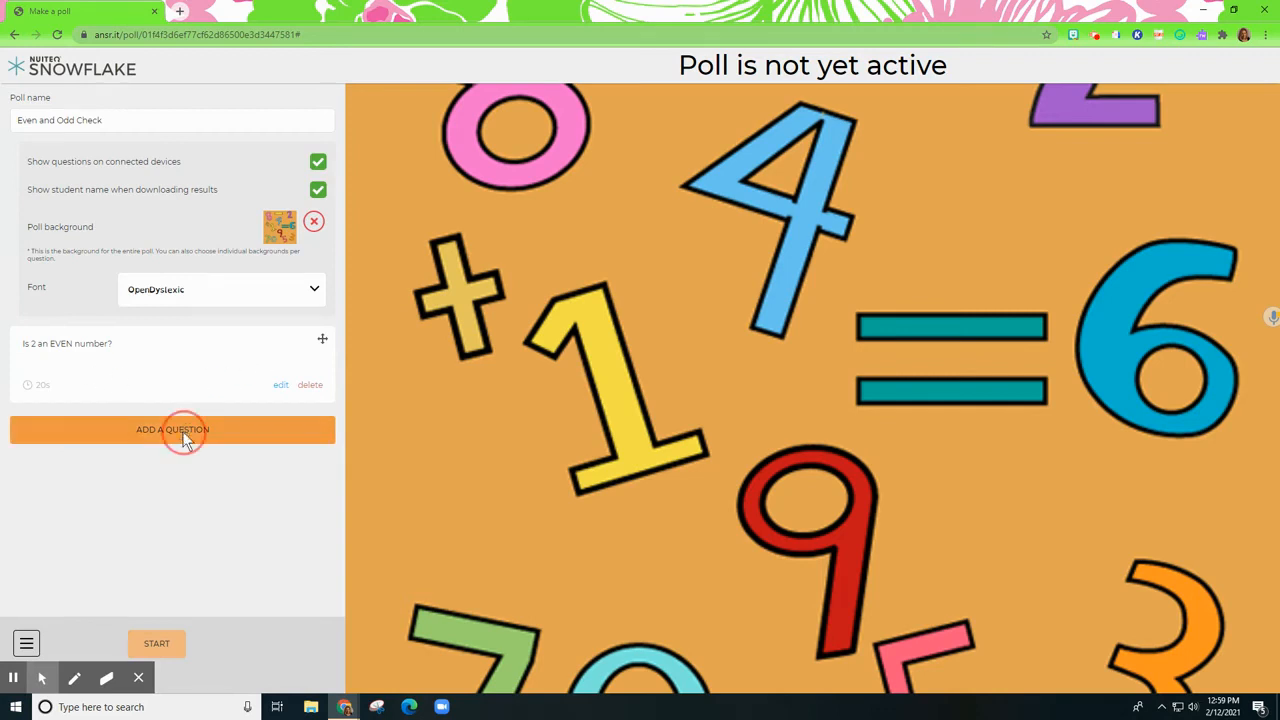
click(166, 220)
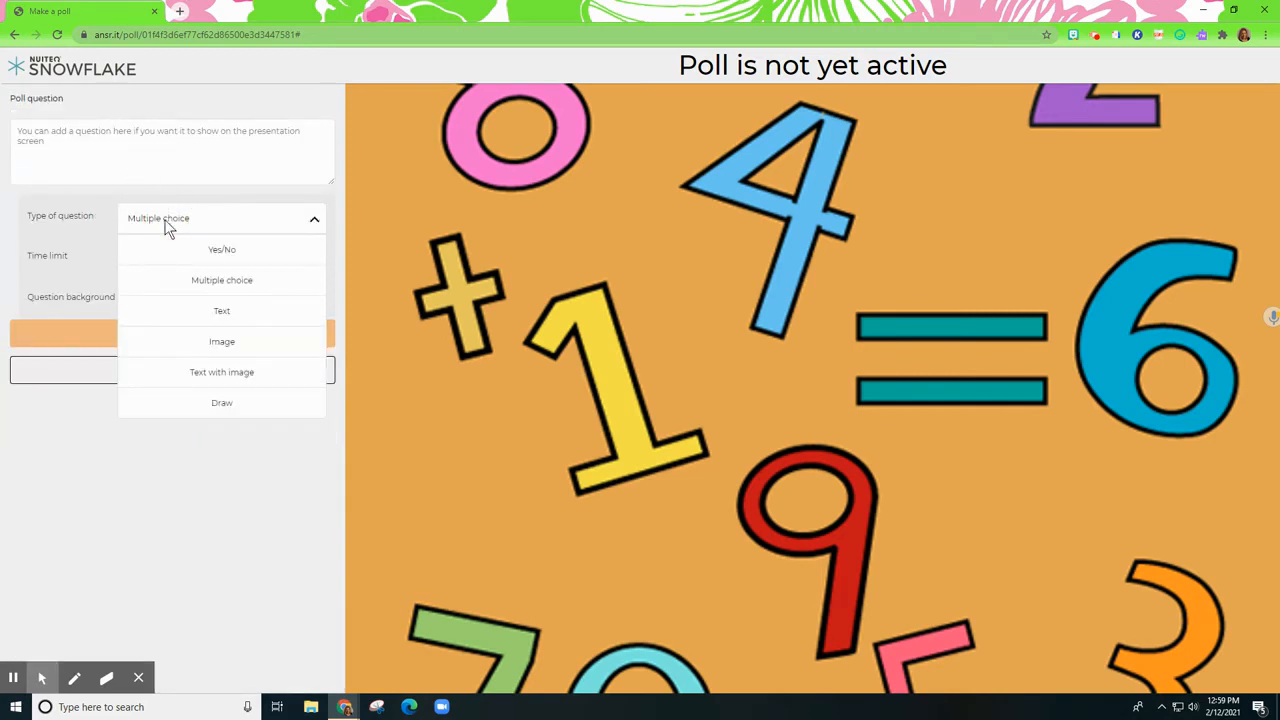
click(229, 311)
click(127, 150)
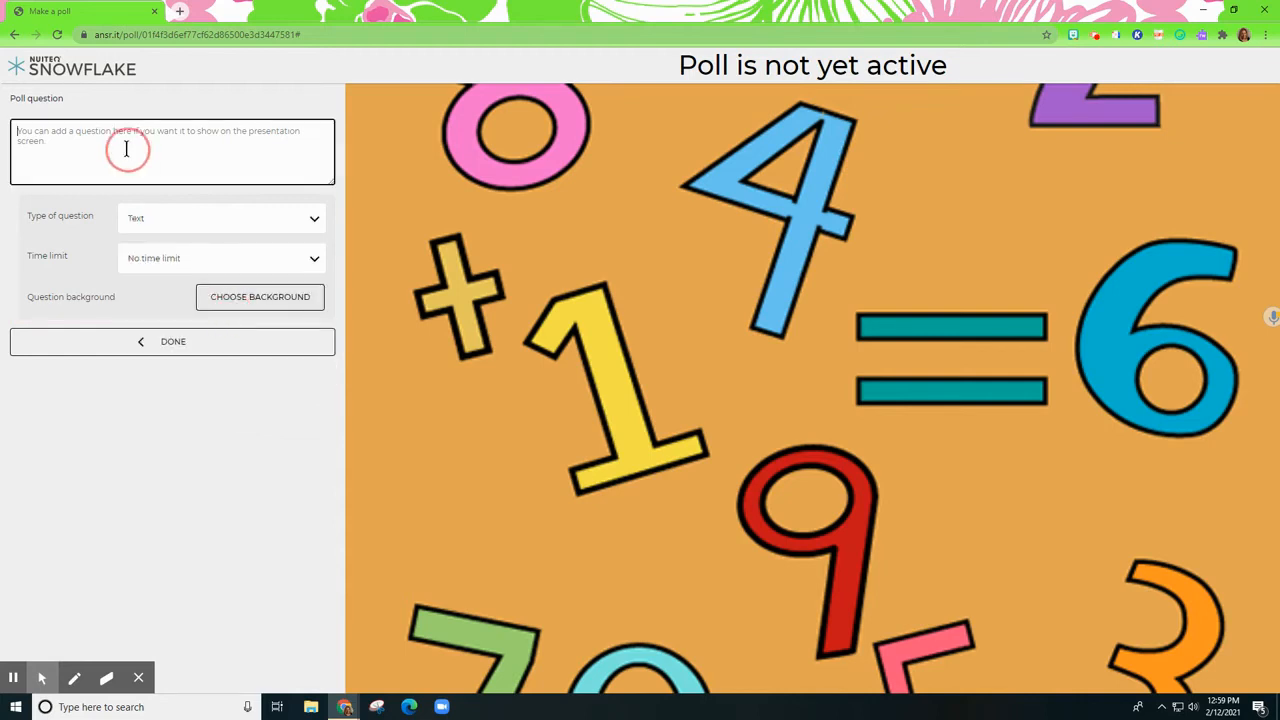
text(Please t)
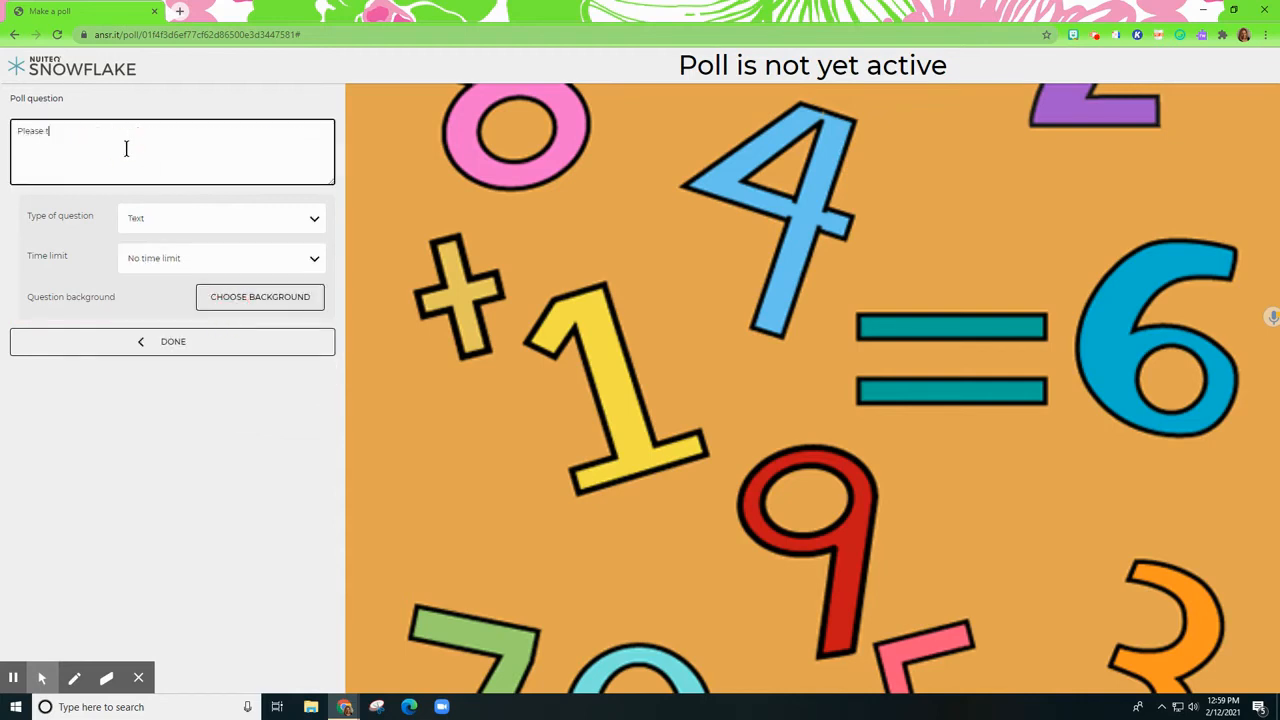
text(ell me an ODD number)
text(.)
- Set the ODD number question's time limit to 30 seconds and finish the question
click(190, 258)
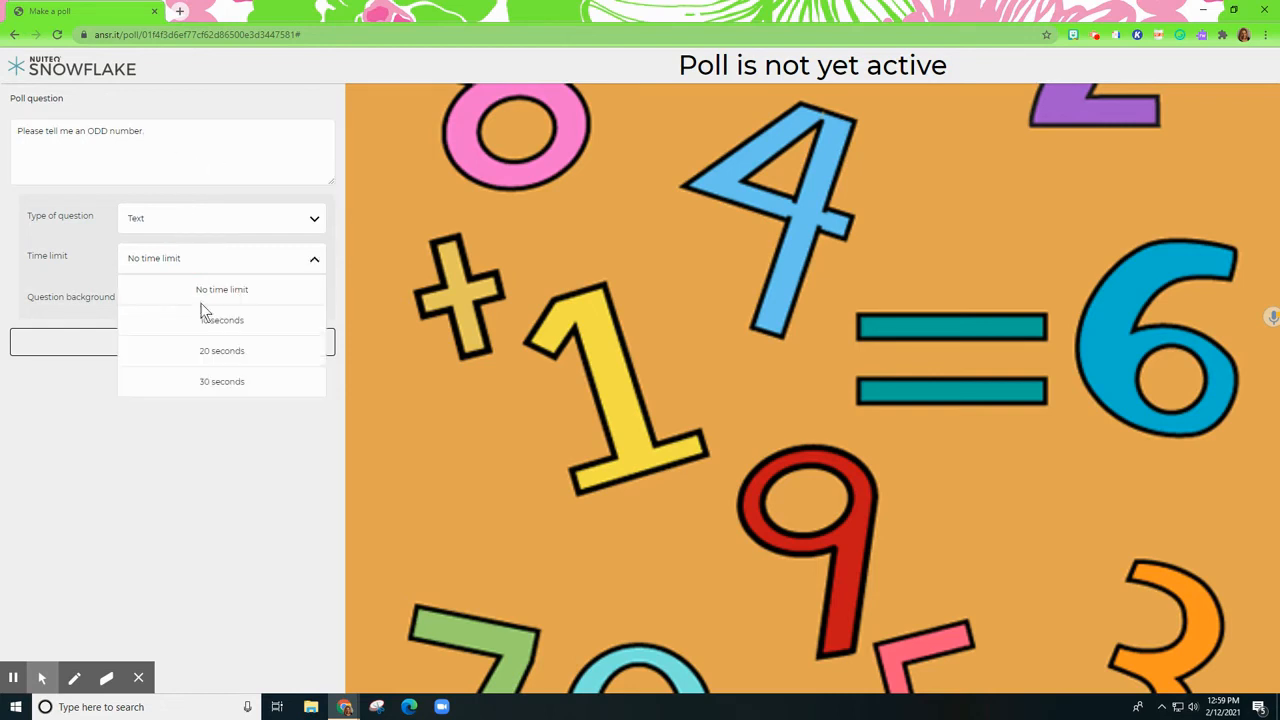
click(221, 379)
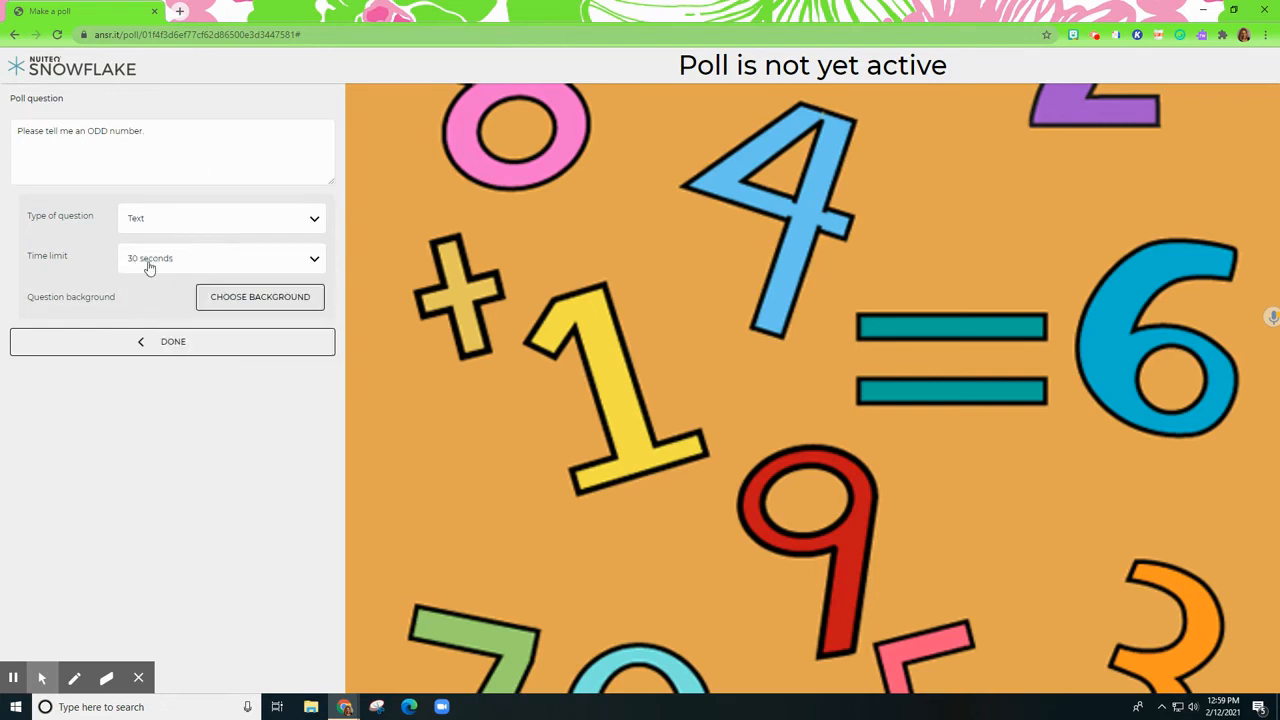
click(184, 350)
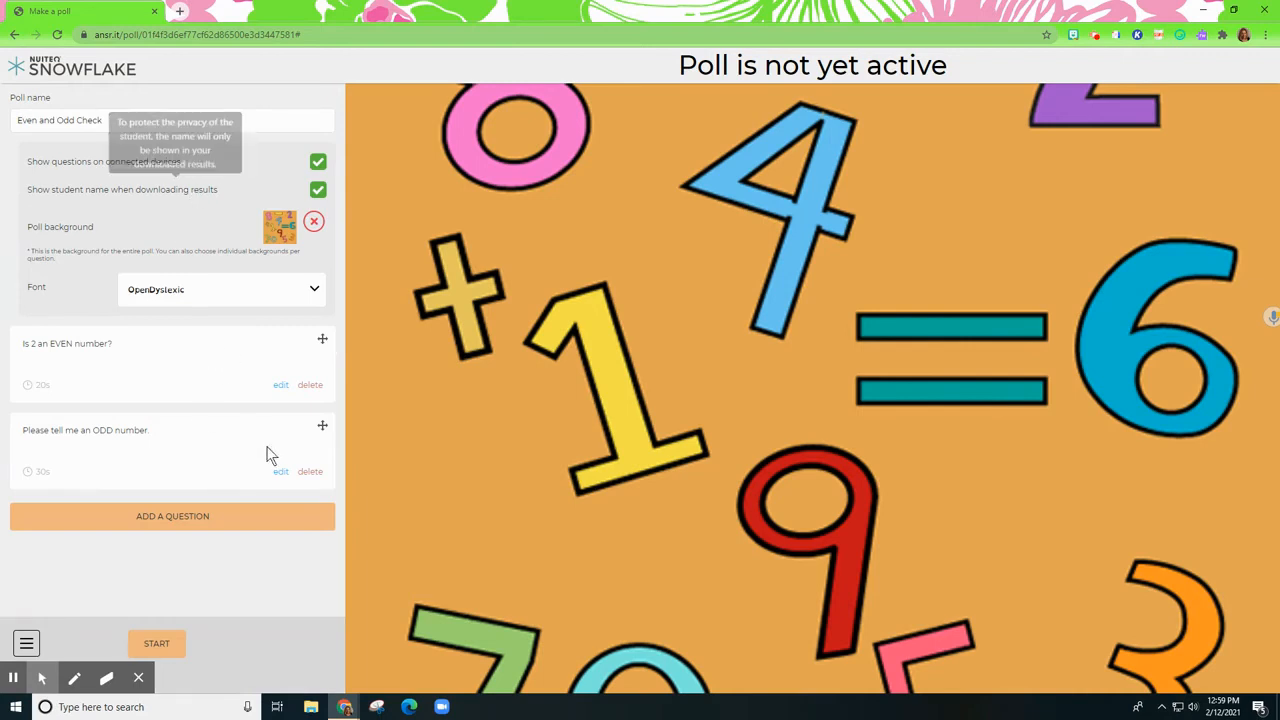
- Add a Draw question reading "Please draw at least 3 EVEN numbers!"
click(160, 515)
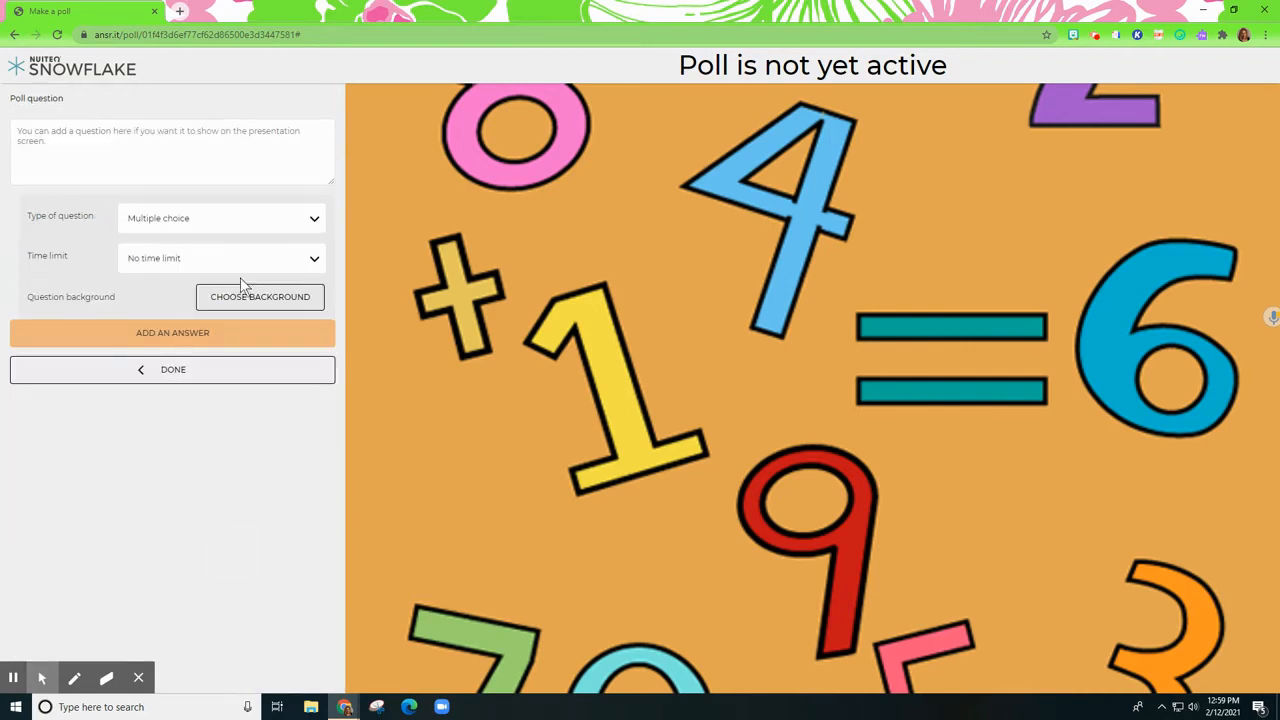
click(183, 226)
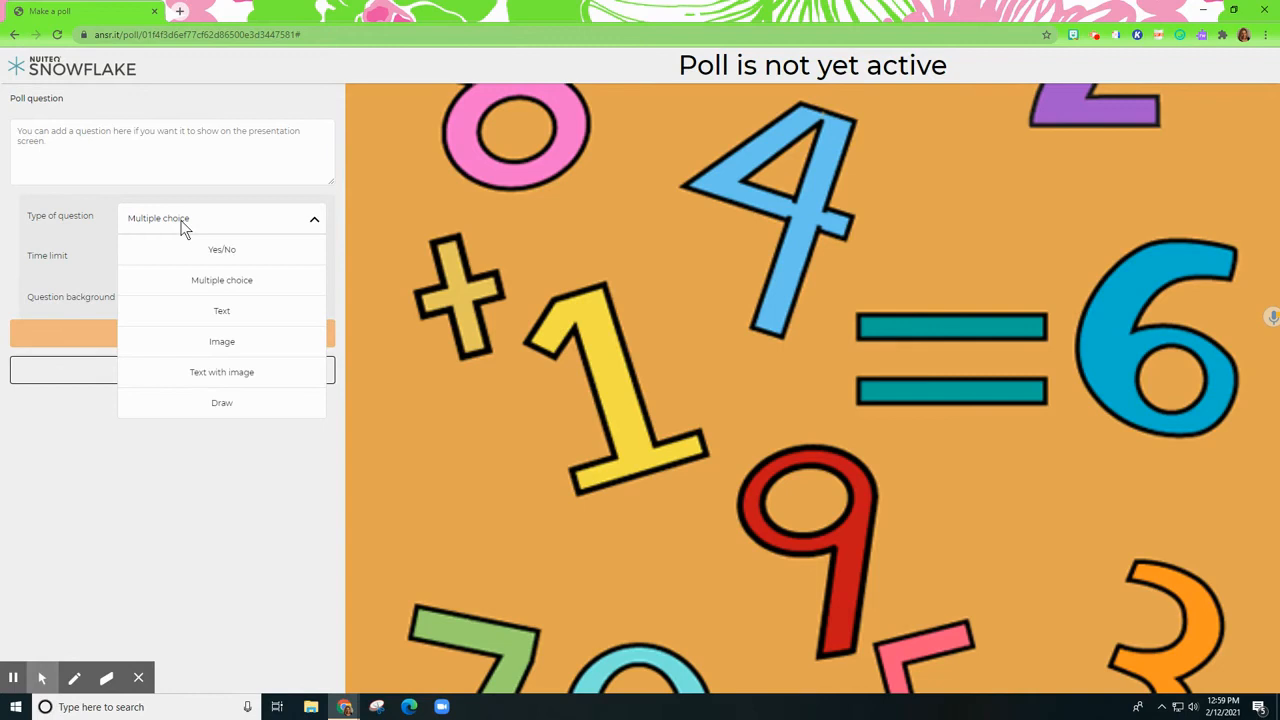
click(220, 404)
click(113, 150)
text(Please draw)
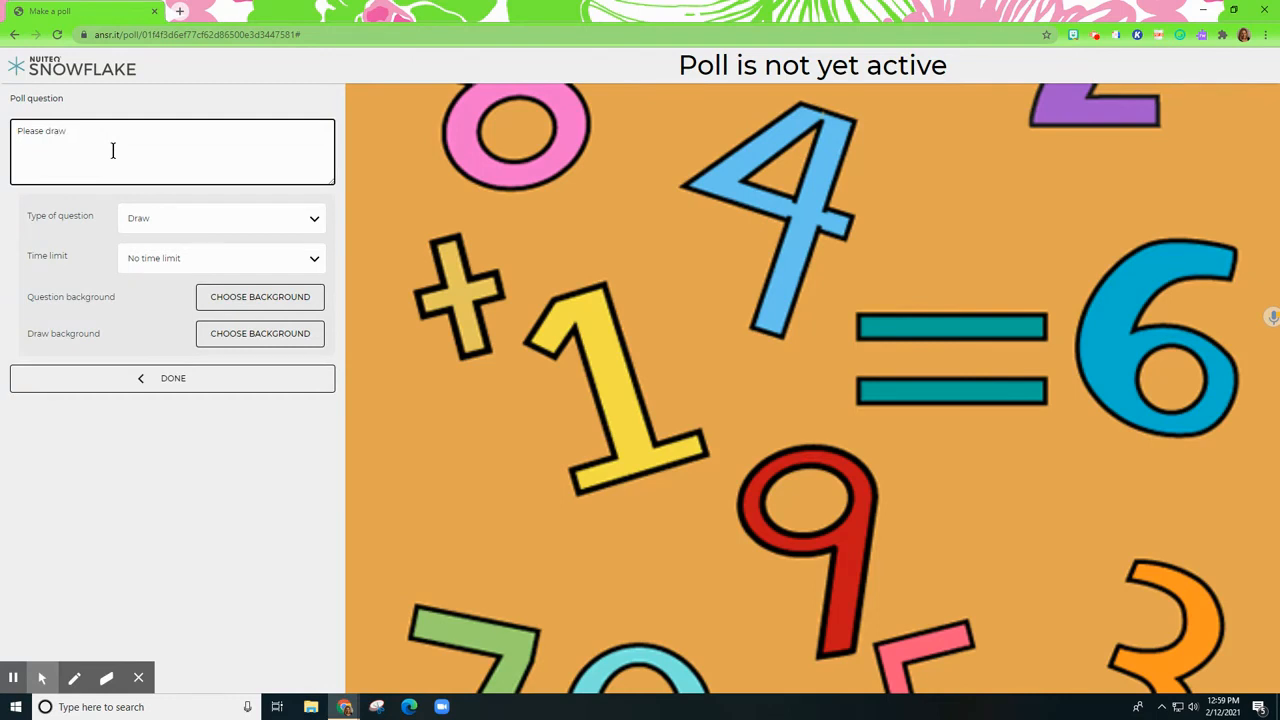
text( at least)
text(3 e)
key(BackSpace)
text(EVEN numbers!)
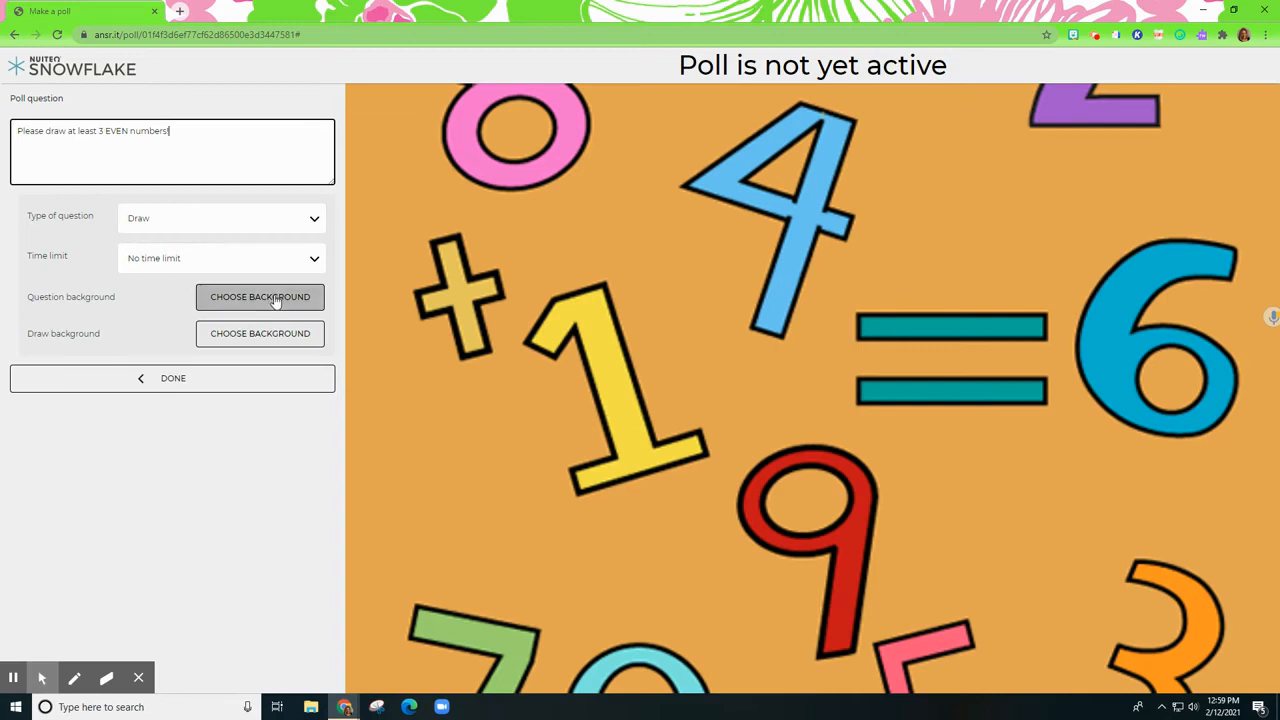
- Set the Draw question's time limit to 30 seconds and finish the question
click(170, 262)
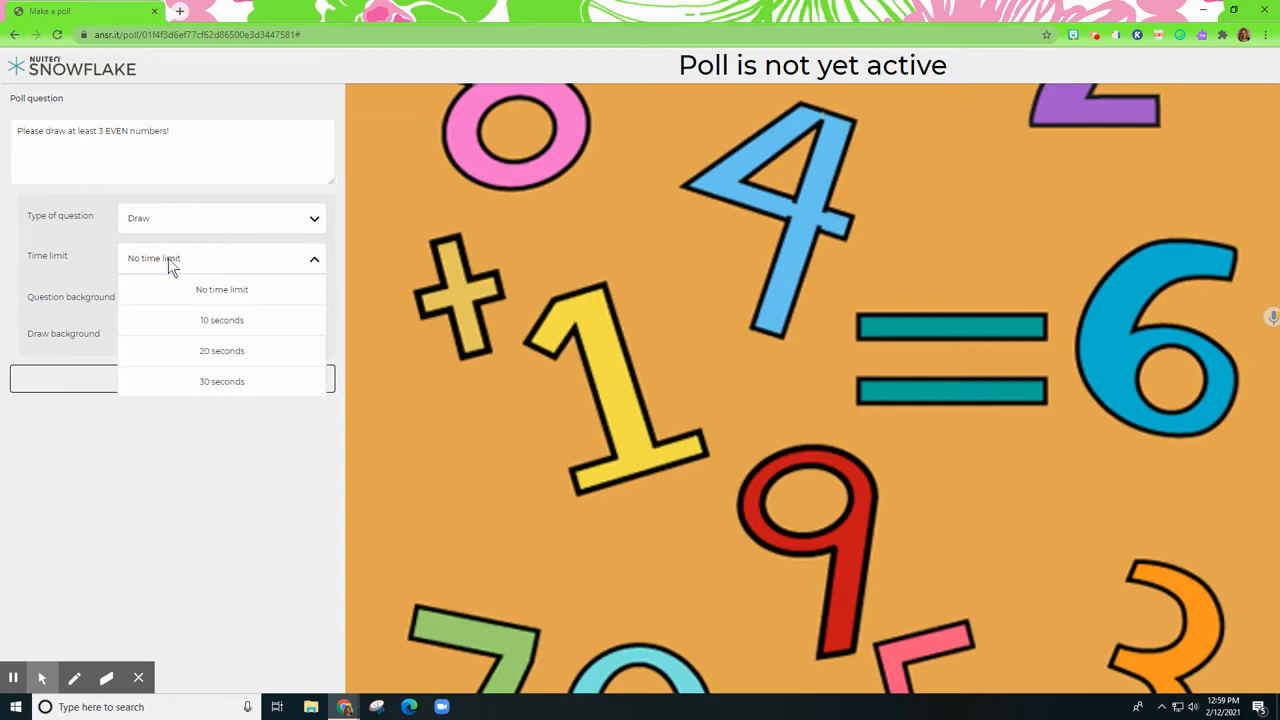
click(224, 380)
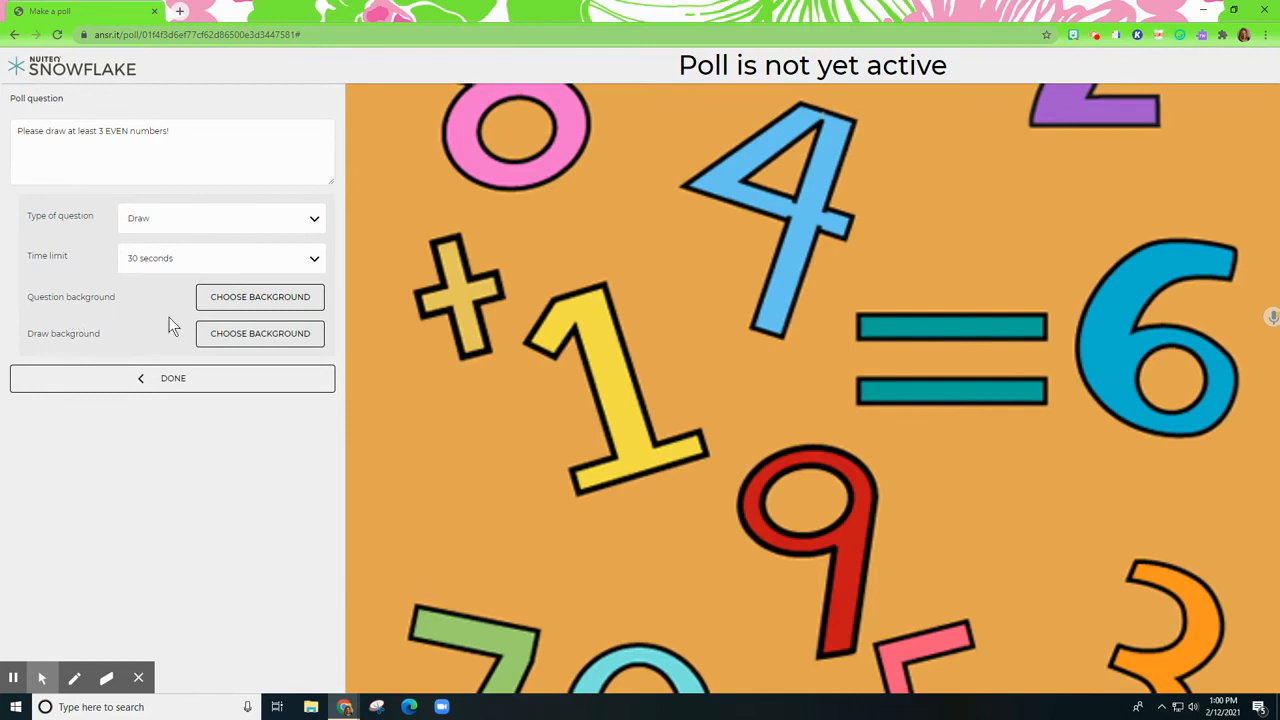
click(177, 378)
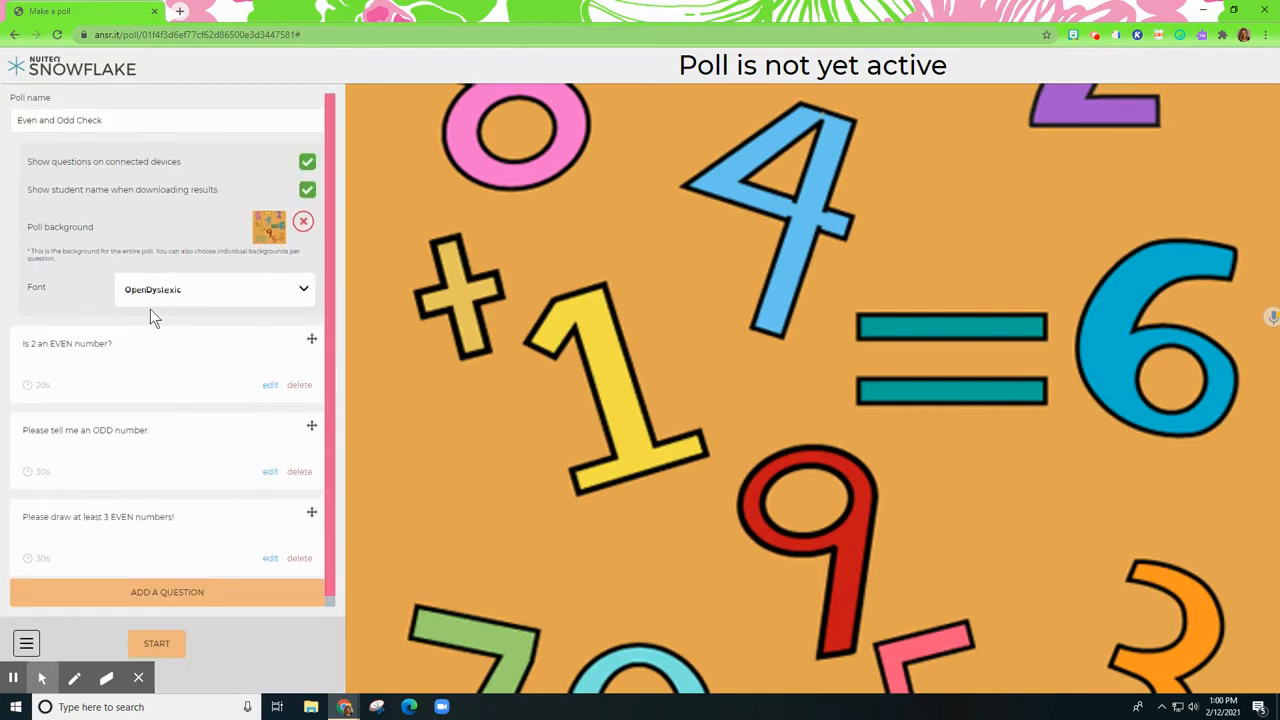
- Move the Draw question "Please draw at least 3 EVEN numbers!" to the beginning of the poll's question list
scroll(145, 414, down, 1)
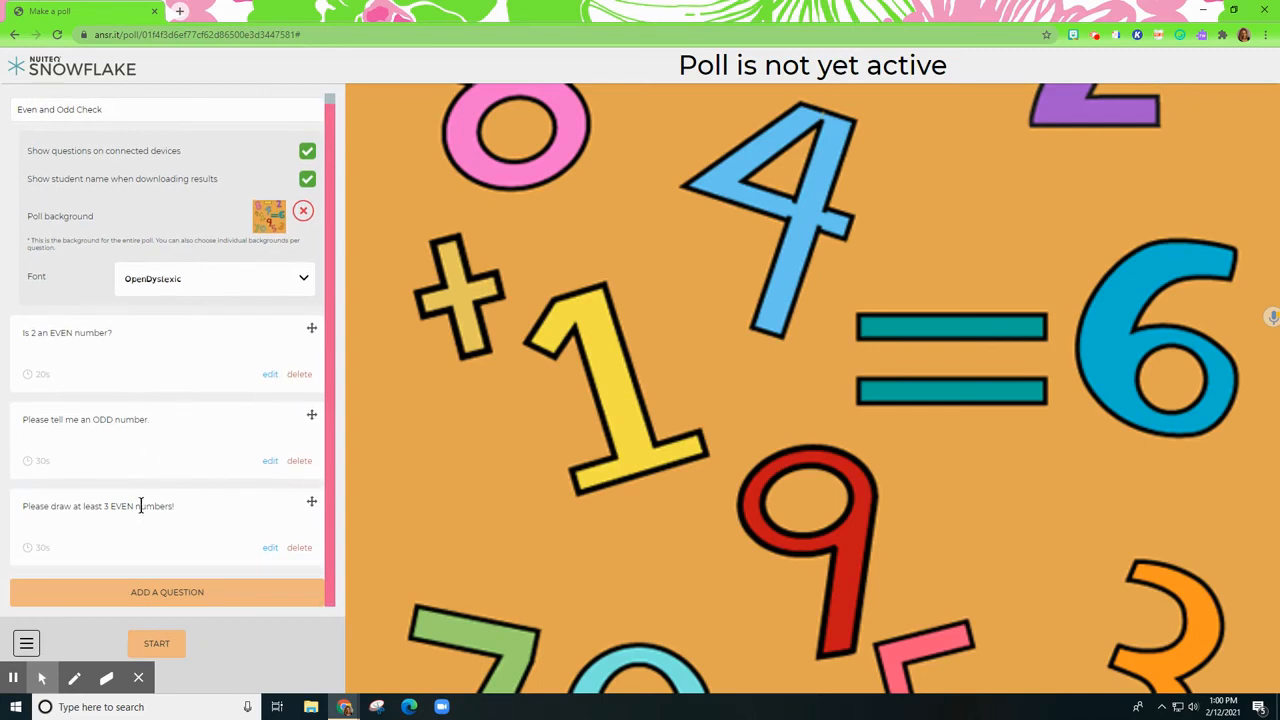
drag(311, 501, 278, 320)
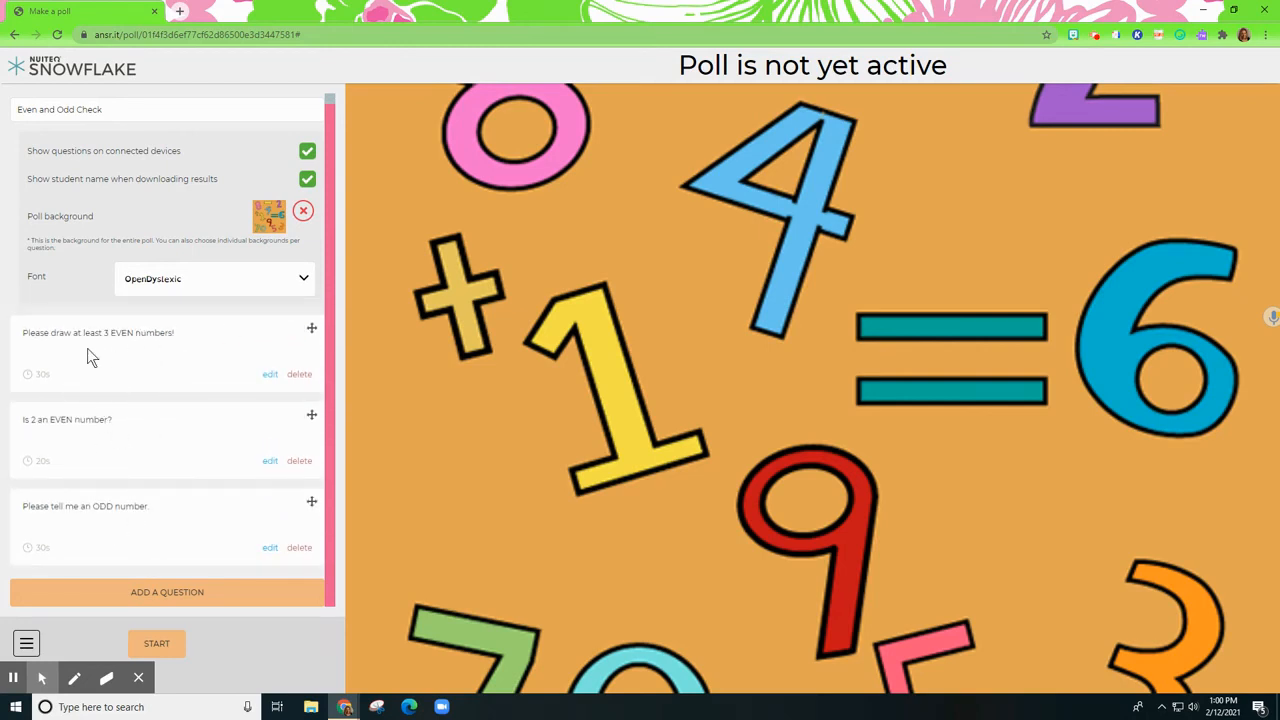
click(26, 643)
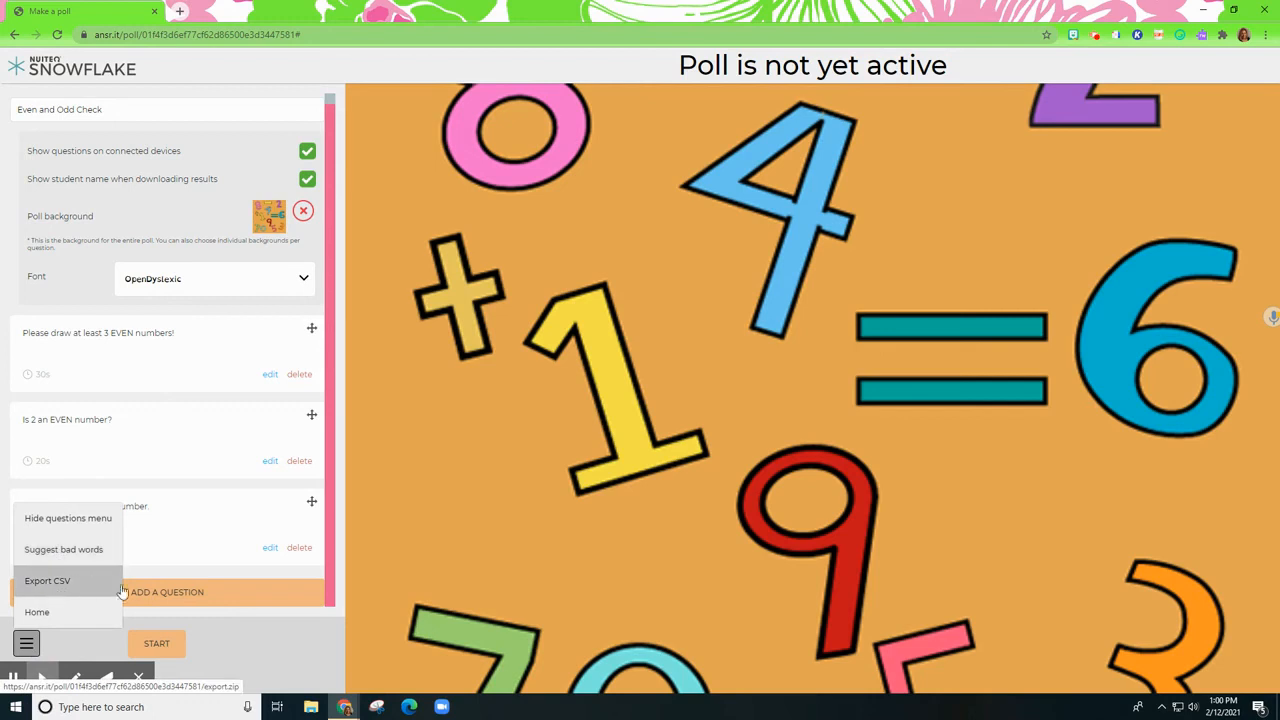
click(256, 636)
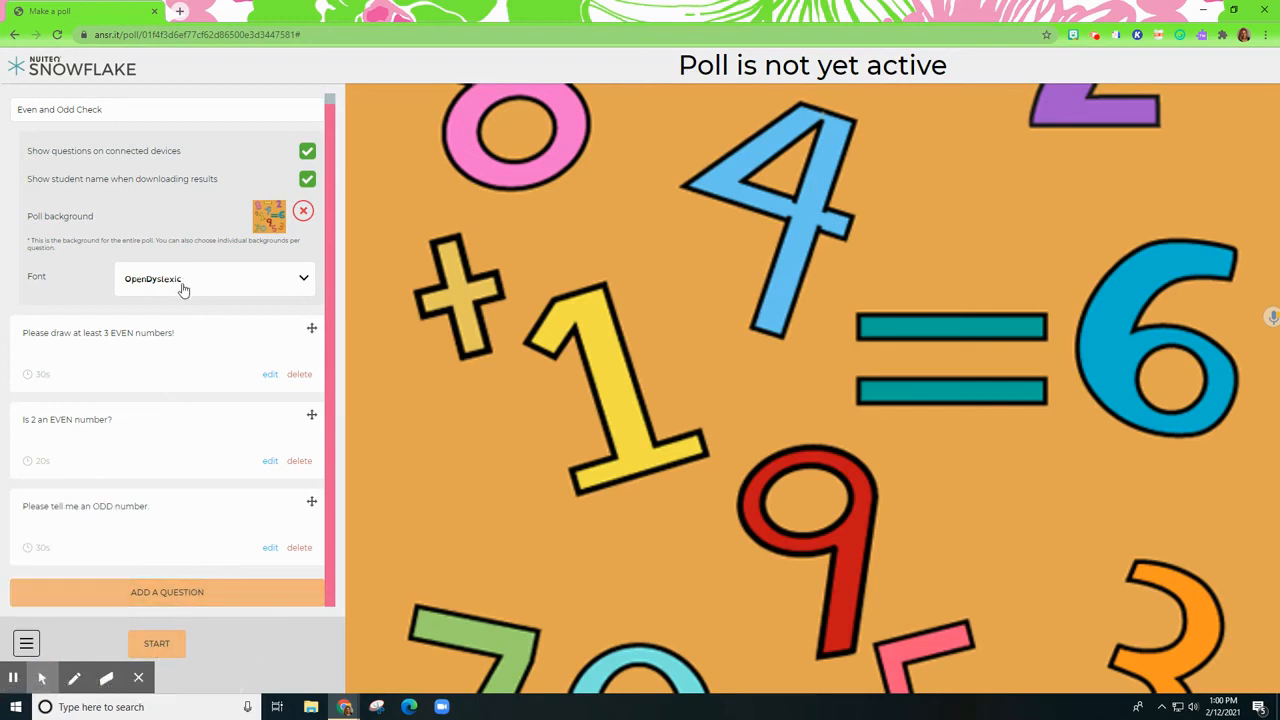
- Start the "Even and Odd Check" poll so that students can join by ID or QR code
click(163, 650)
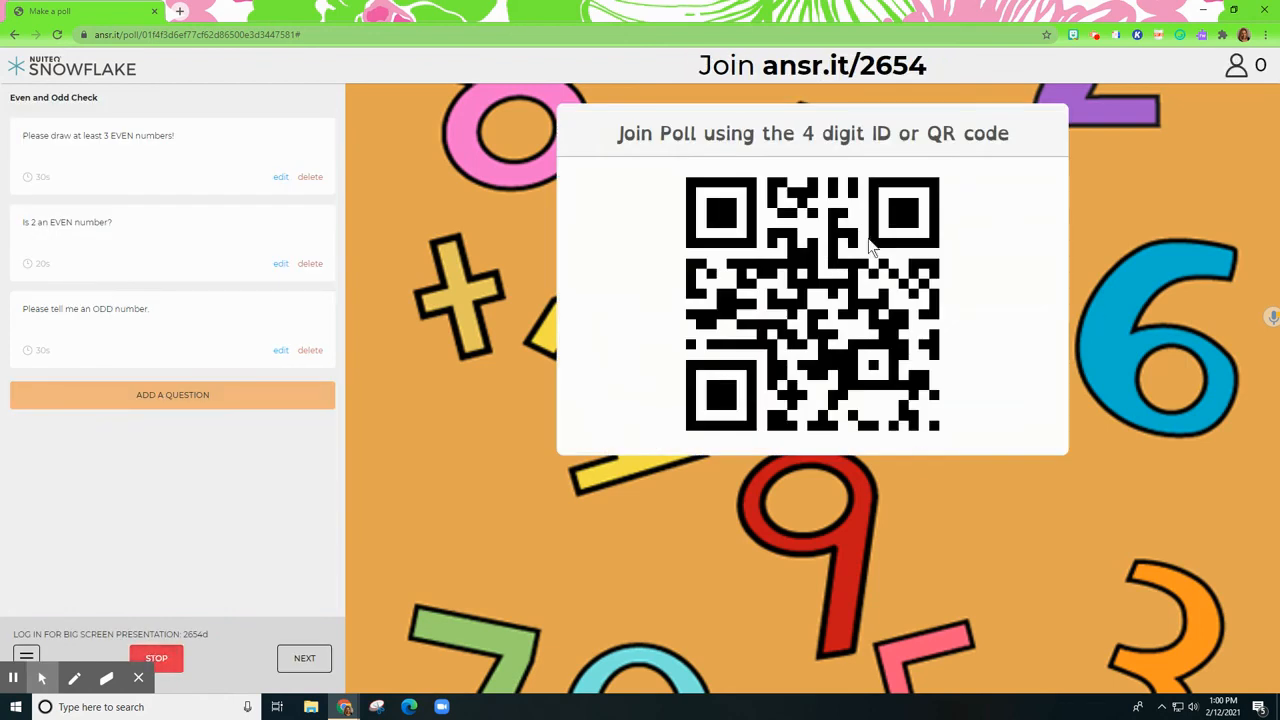
drag(766, 68, 930, 68)
click(138, 680)
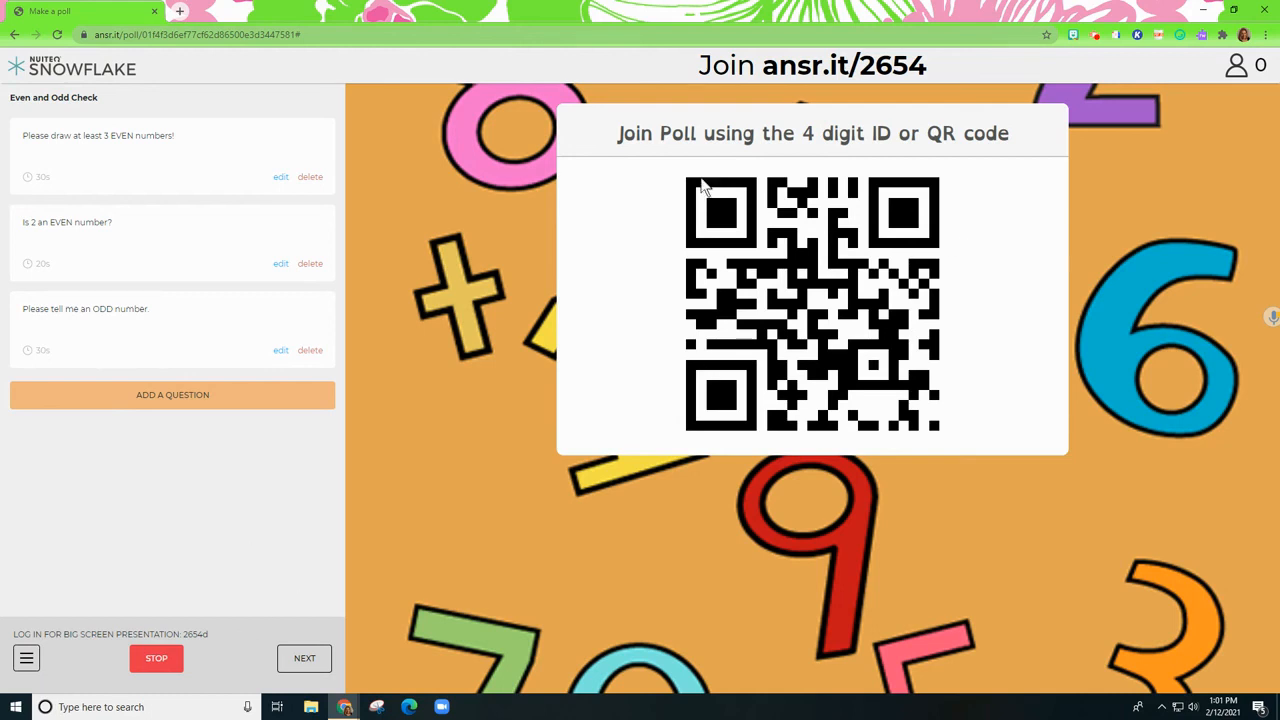
click(1090, 36)
click(1073, 177)
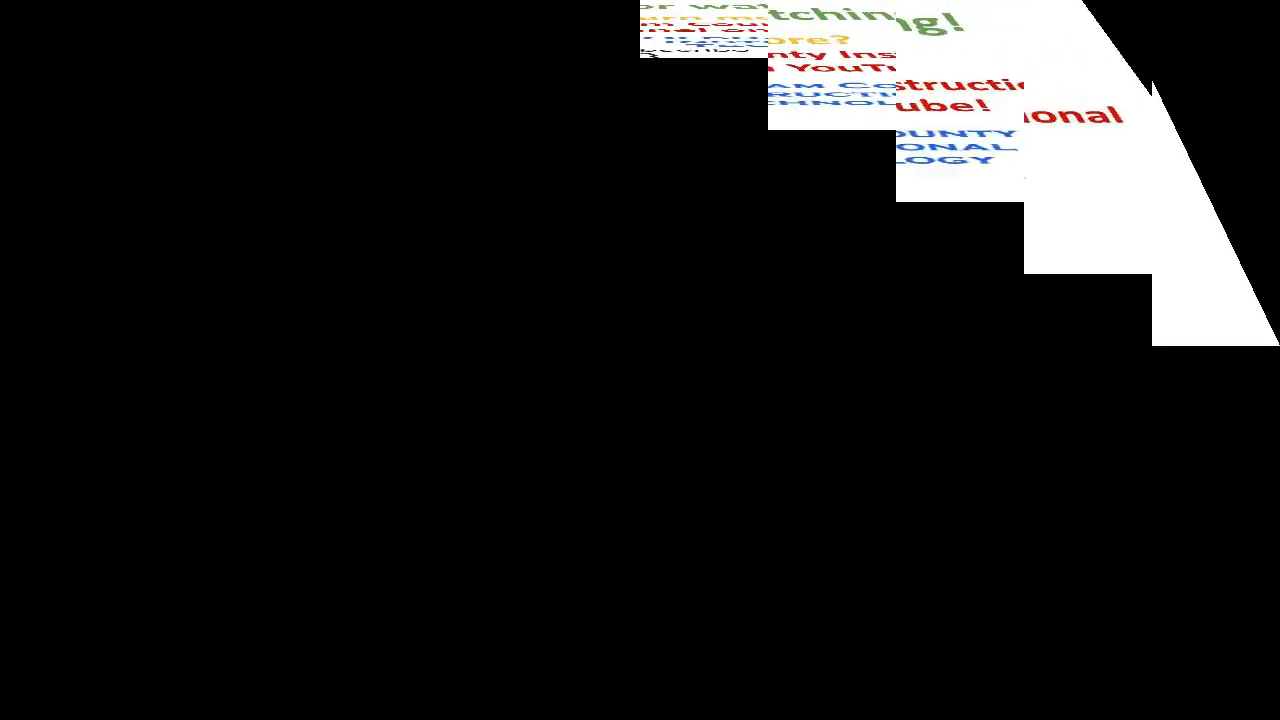